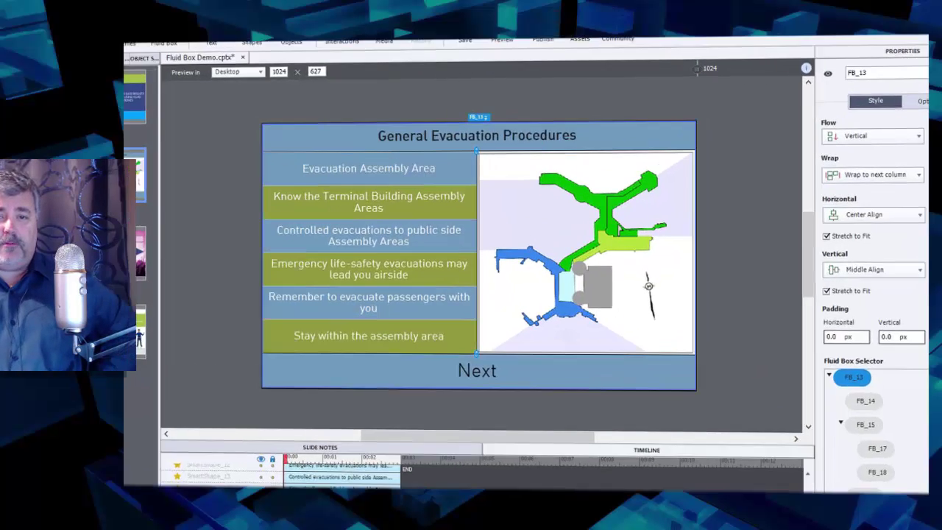
- Preview the General Evacuation Procedures slide and vary the preview width to examine its responsive layout
left_click(523, 33)
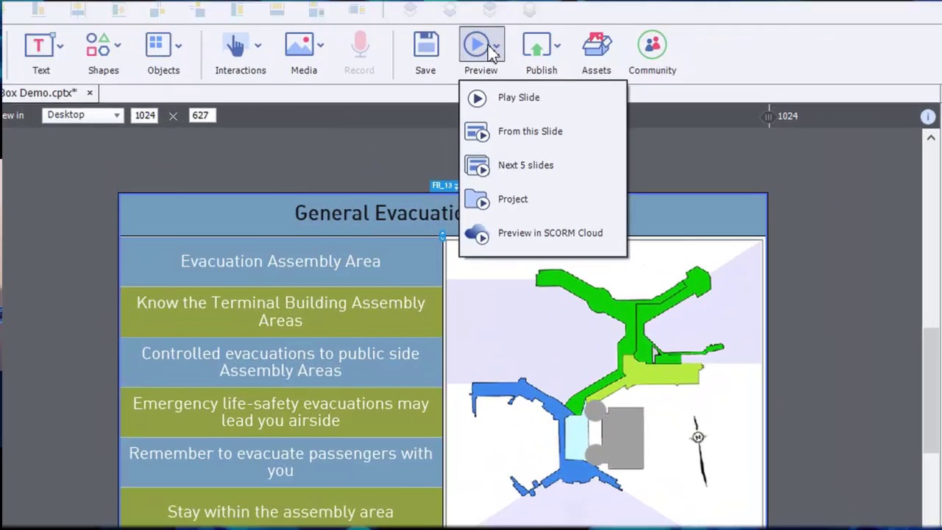
left_click(529, 227)
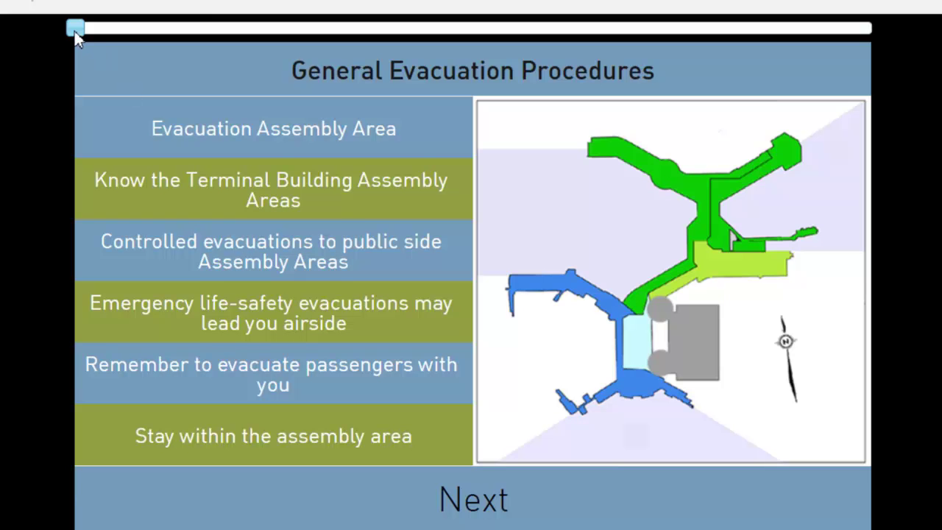
left_click_drag(74, 29, 822, 81)
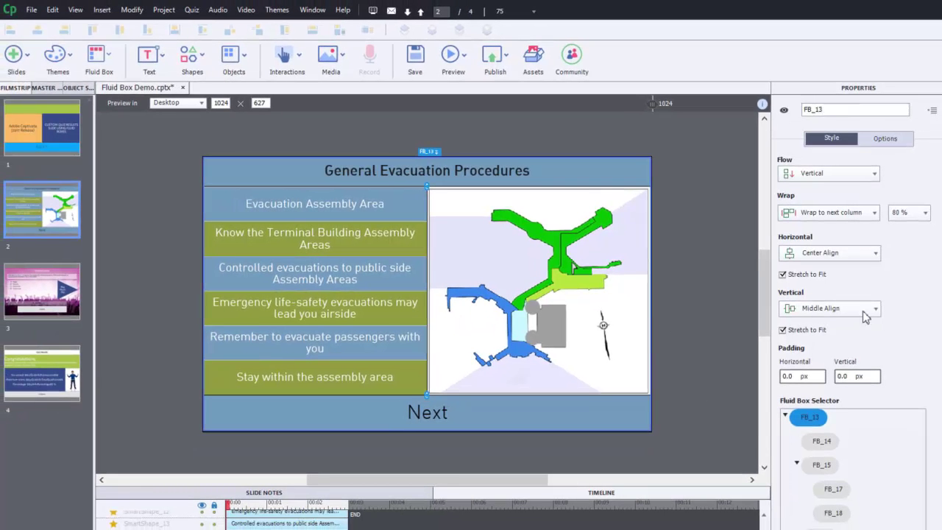
- Select fluid box FB_18, which holds the map image, and mark it as optional
left_click(682, 306)
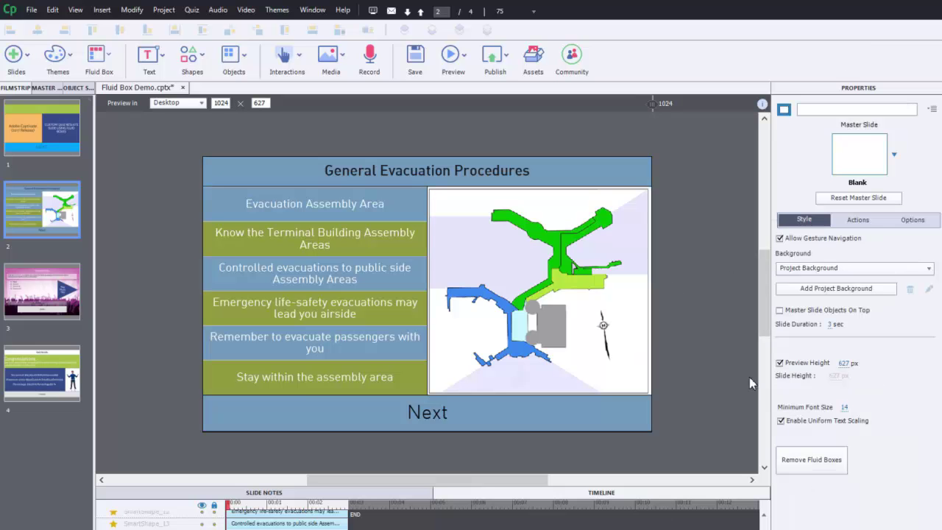
left_click_drag(703, 294, 549, 338)
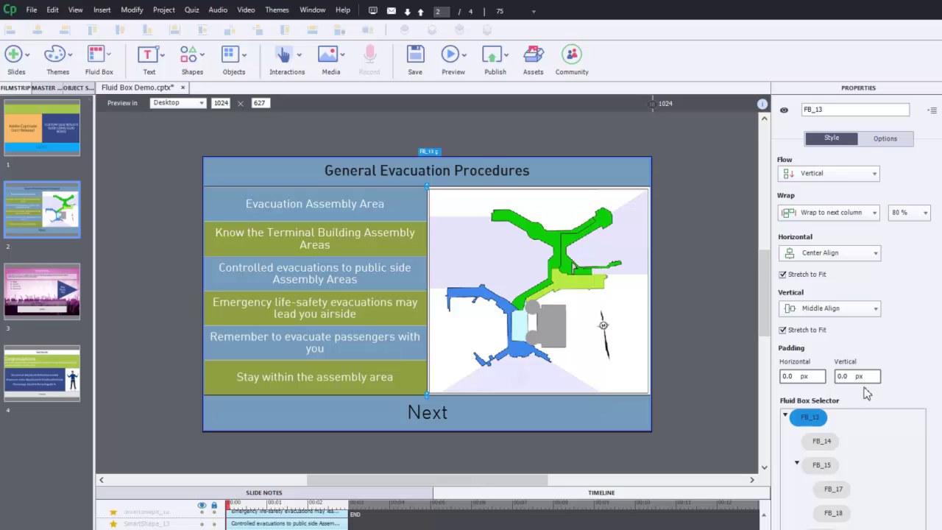
left_click(831, 514)
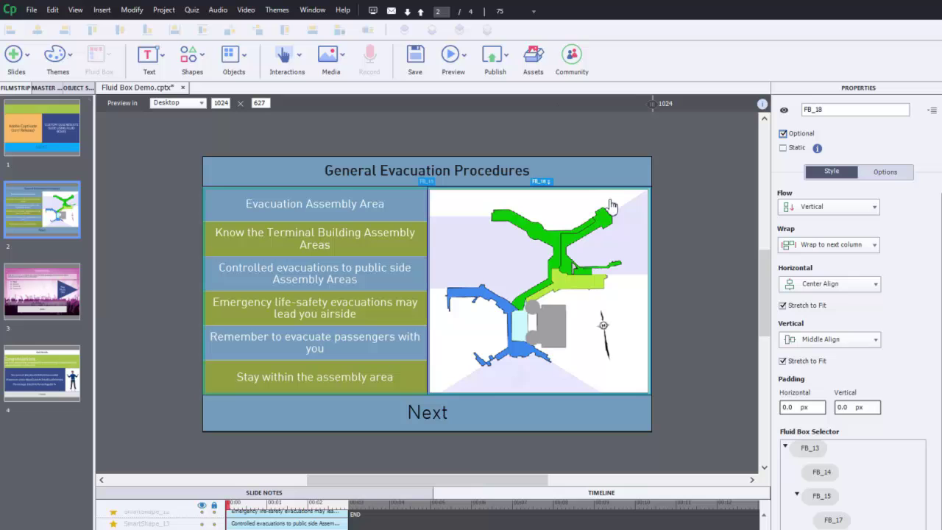
- Preview the next 5 slides, narrowing and widening the preview to check how the optional map box behaves
left_click(460, 57)
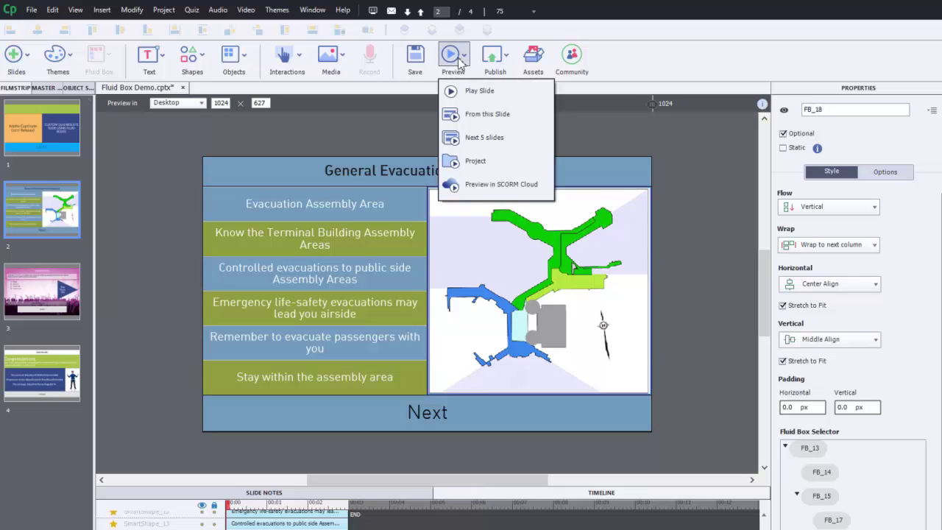
left_click(536, 140)
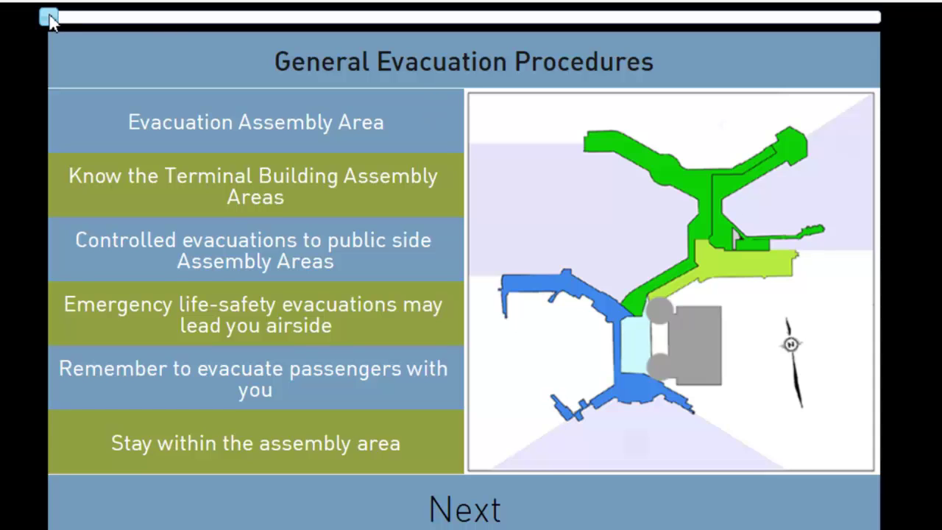
left_click_drag(48, 17, 368, 18)
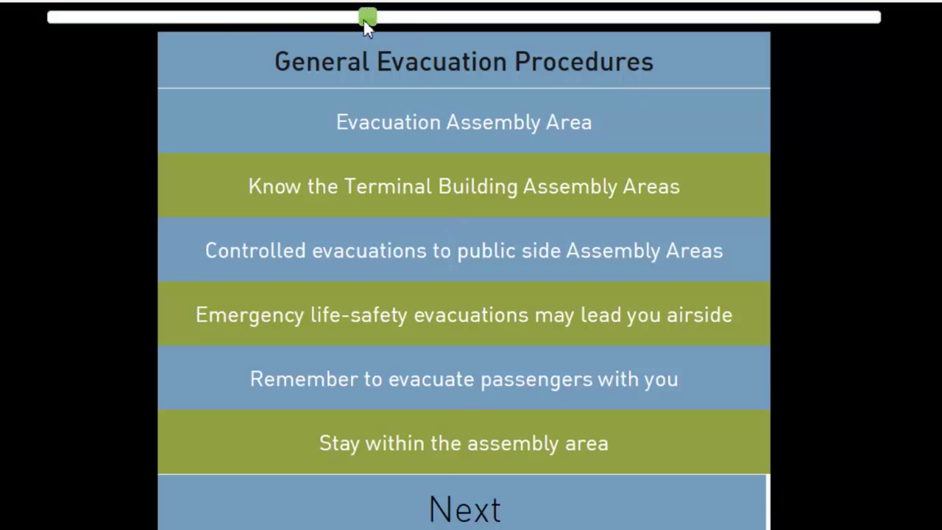
left_click_drag(363, 18, 33, 20)
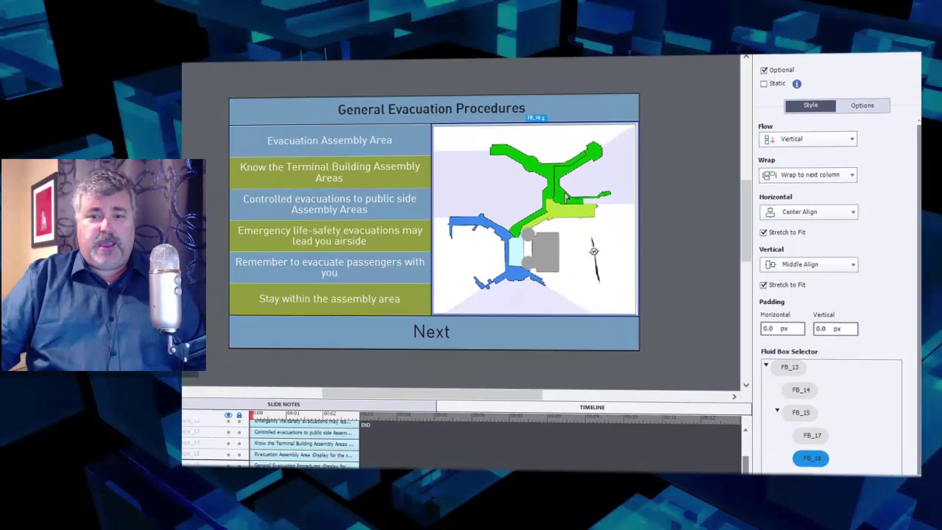
- Unlock the PIP1.png map image from its fluid box and move it off the slide into the empty area beside it
left_click(687, 189)
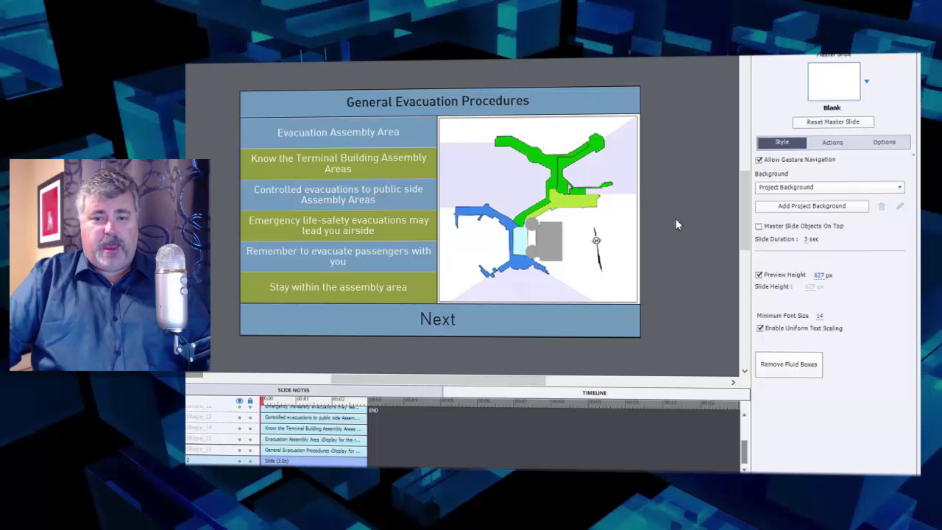
left_click(573, 221)
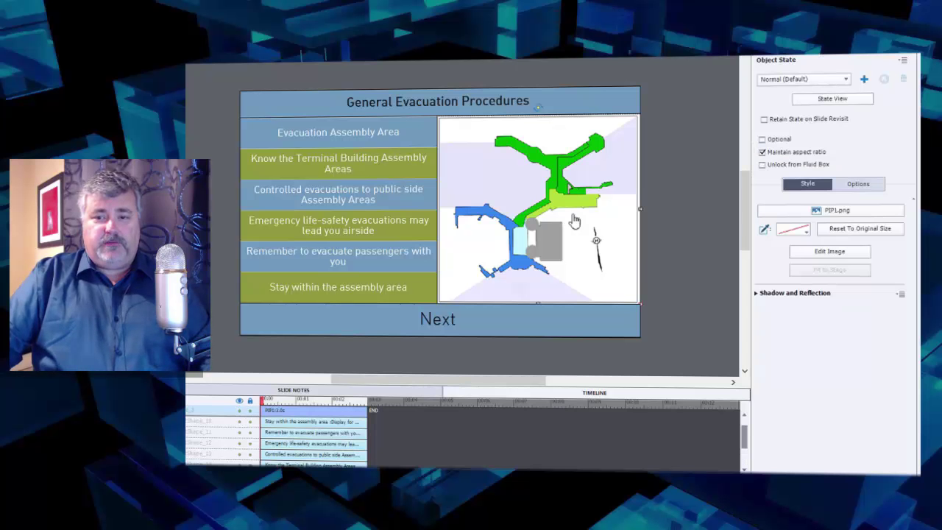
left_click(793, 165)
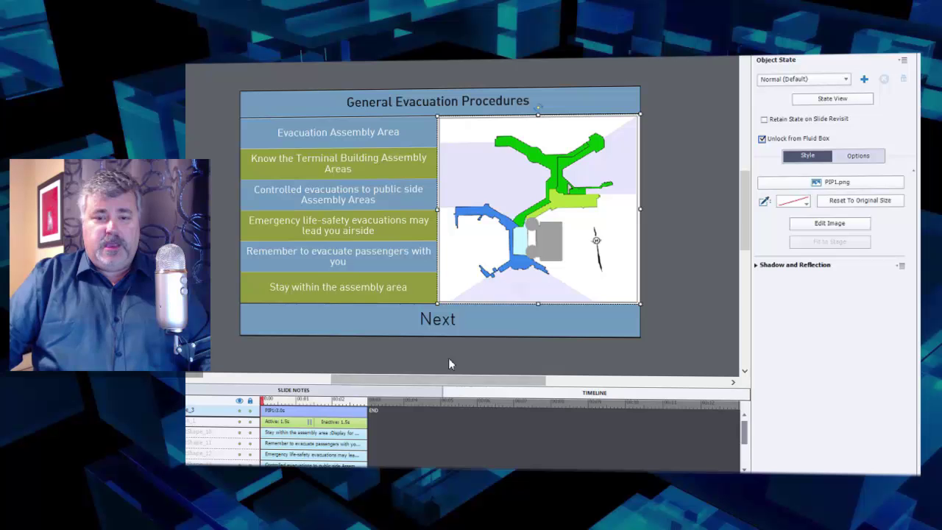
left_click_drag(412, 388, 467, 388)
left_click_drag(405, 251, 609, 221)
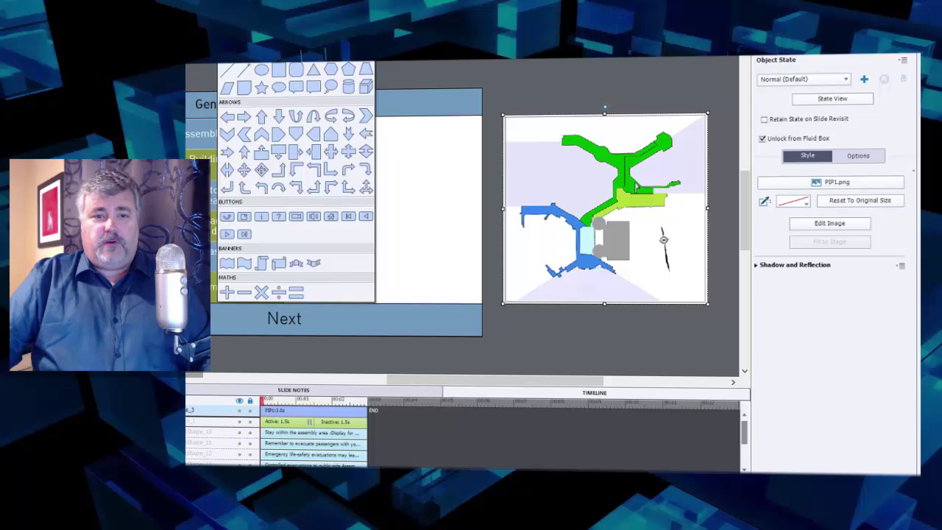
- Draw a circle smart shape about 36 px across near the map's upper edge, between the green terminal's arms
left_click(279, 69)
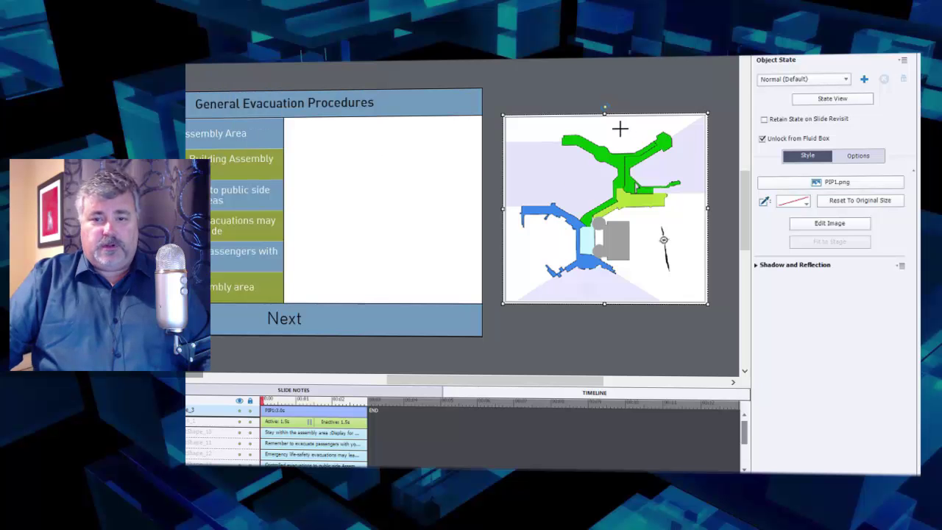
left_click_drag(618, 129, 634, 139)
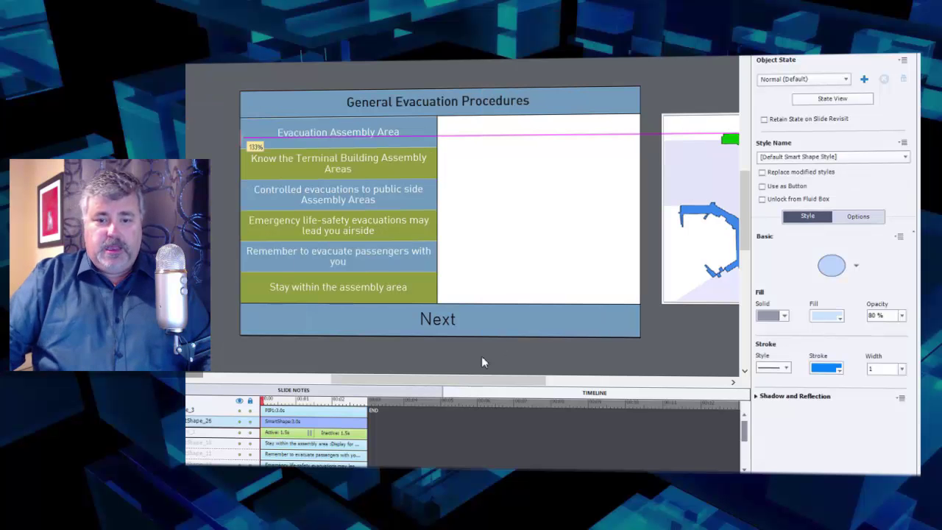
left_click_drag(402, 380, 484, 383)
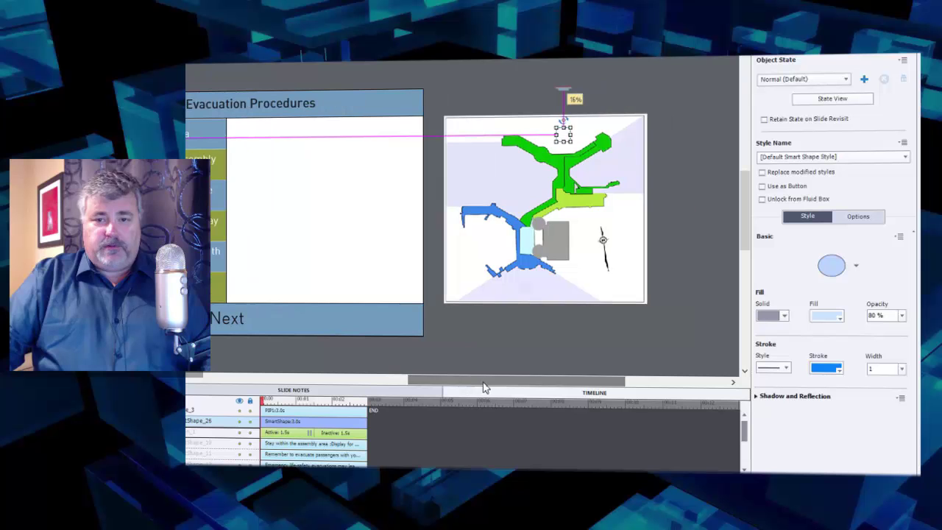
- Fill the small circle with red and bring it in front of the map image
left_click(835, 314)
left_click(826, 298)
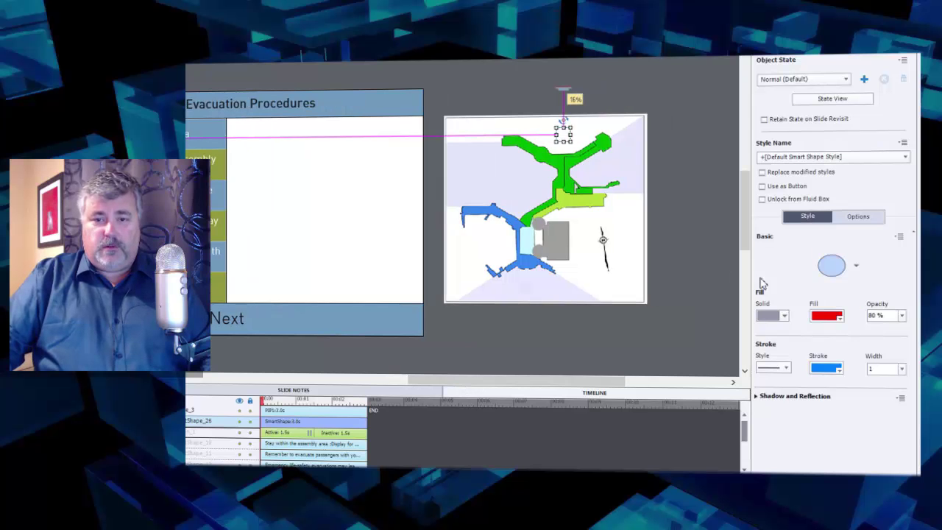
key("ctrl+shift+bracketright")
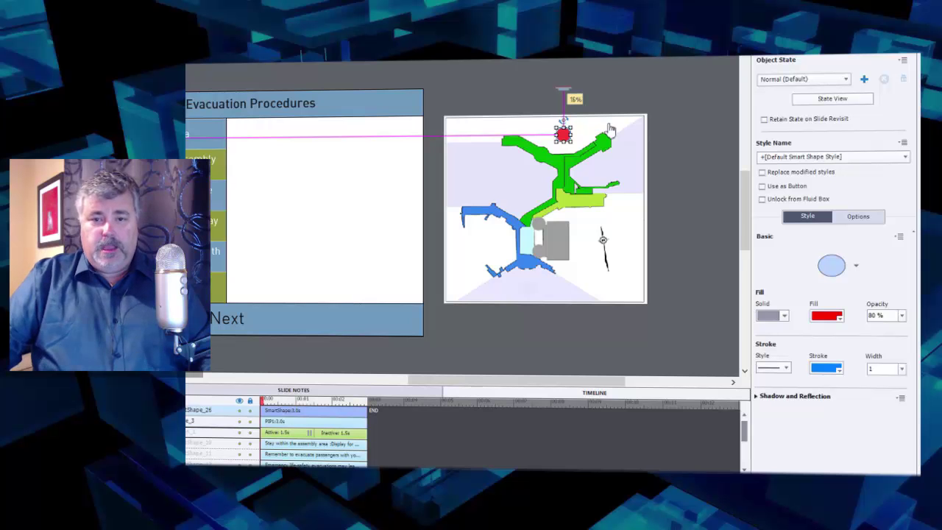
- Duplicate the red circle three times, spreading the markers to the map's upper-left area, lower-left area and the zone below the blue terminal
left_click(670, 123)
left_click(563, 139)
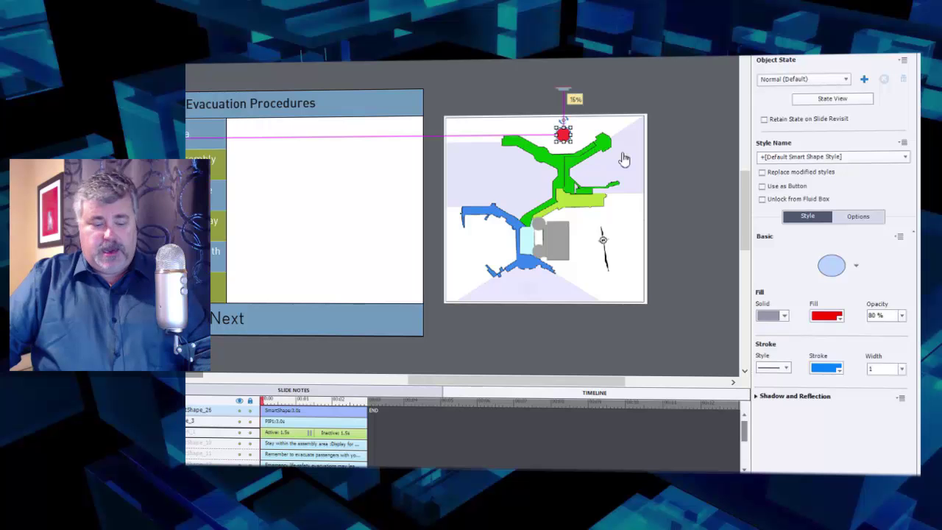
key("ctrl+d")
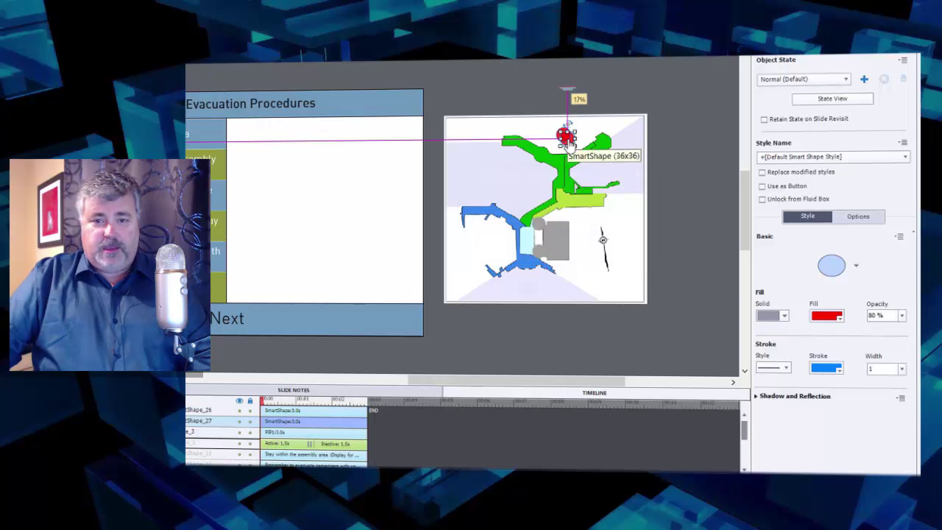
left_click_drag(569, 144, 506, 220)
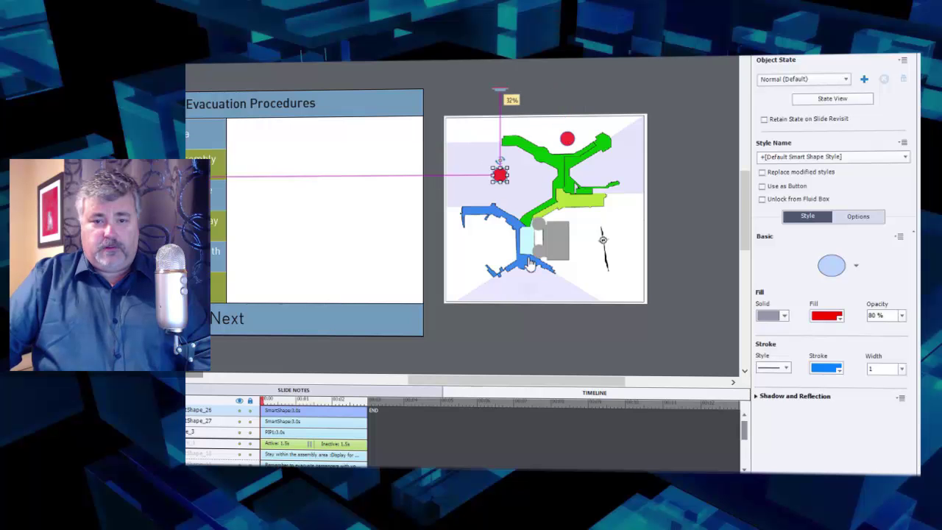
key("ctrl+d")
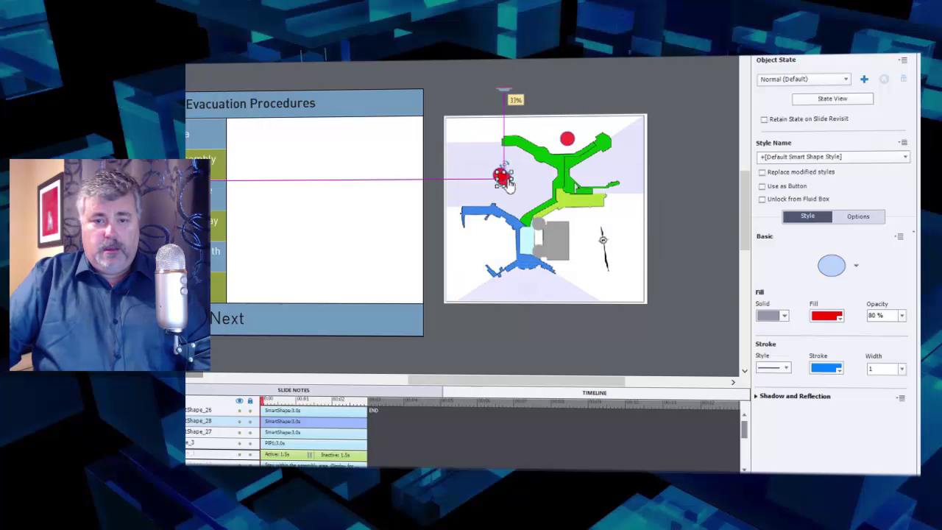
left_click_drag(503, 176, 474, 248)
key("ctrl+d")
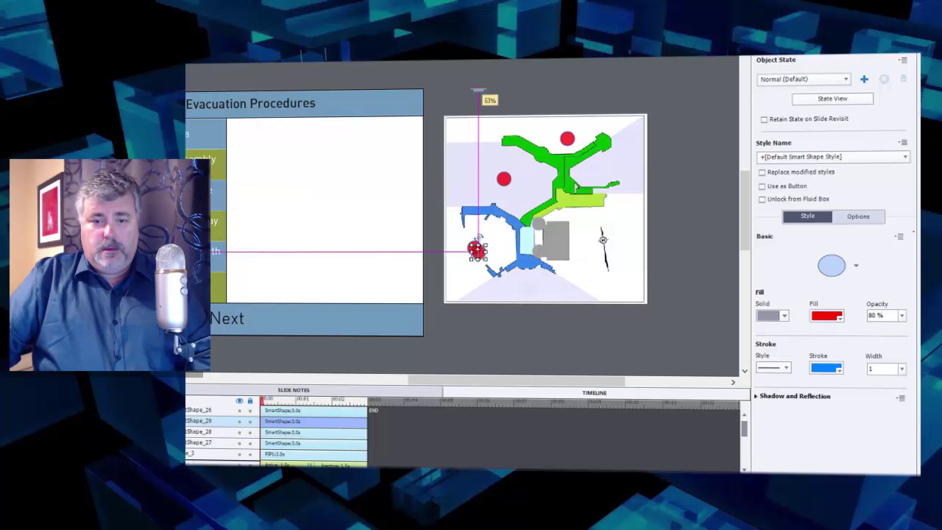
left_click(474, 246)
left_click_drag(474, 248, 530, 285)
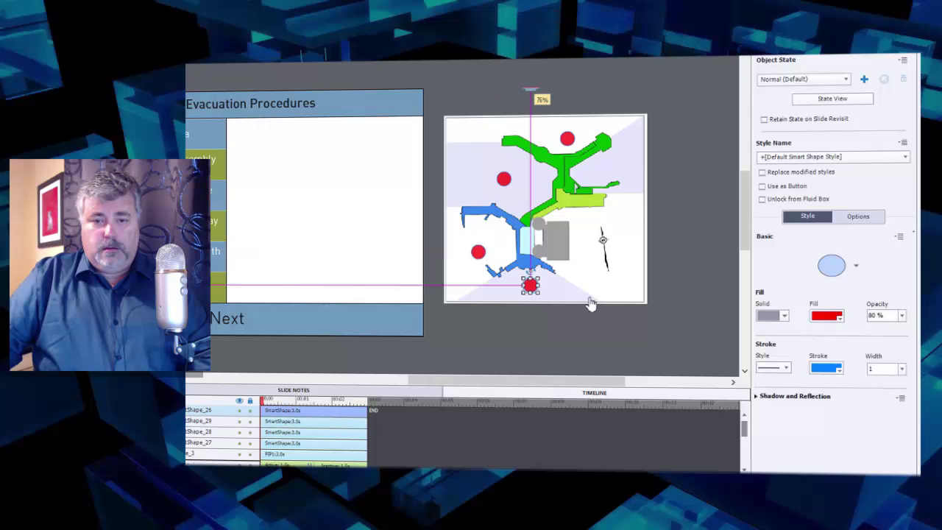
- Duplicate the red circle twice more, placing markers on the grey building and beside the green terminal's upper-right arm
key("ctrl+d")
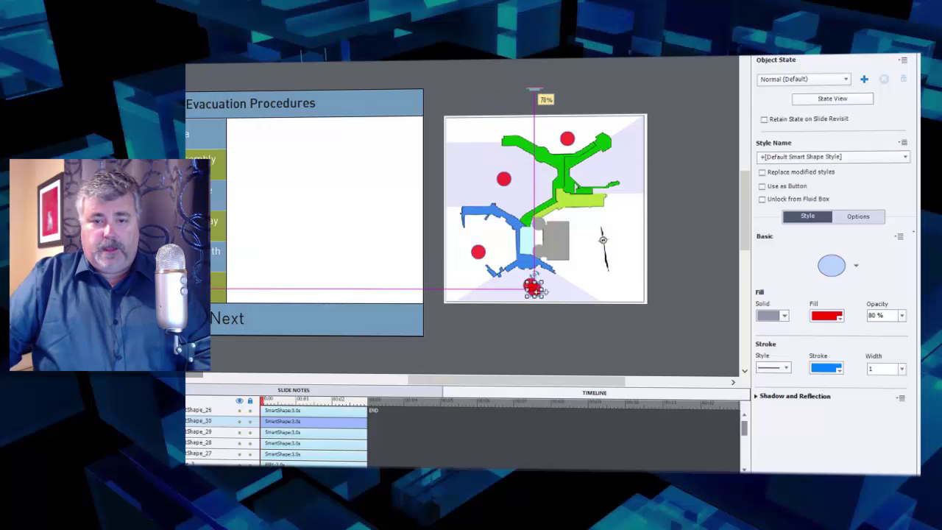
left_click(535, 290)
left_click_drag(534, 290, 556, 241)
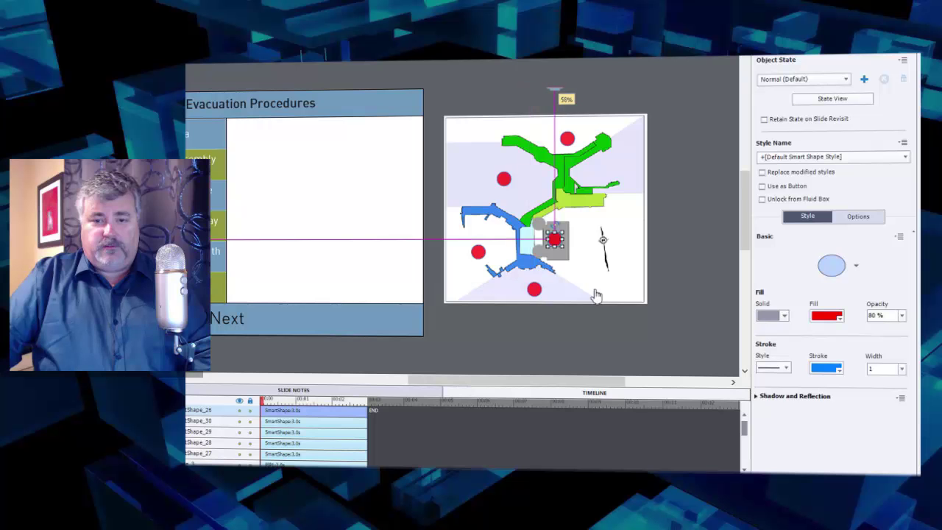
key("ctrl+d")
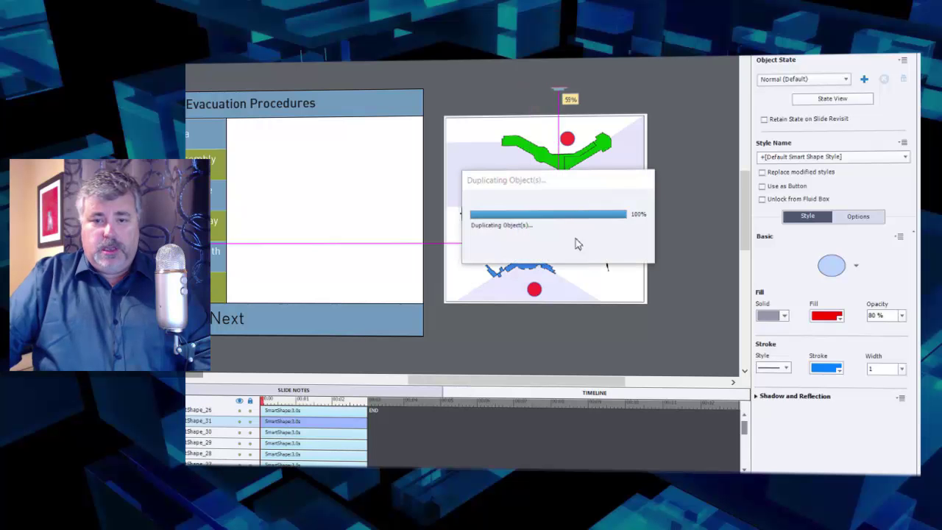
left_click_drag(559, 249, 618, 177)
left_click(686, 290)
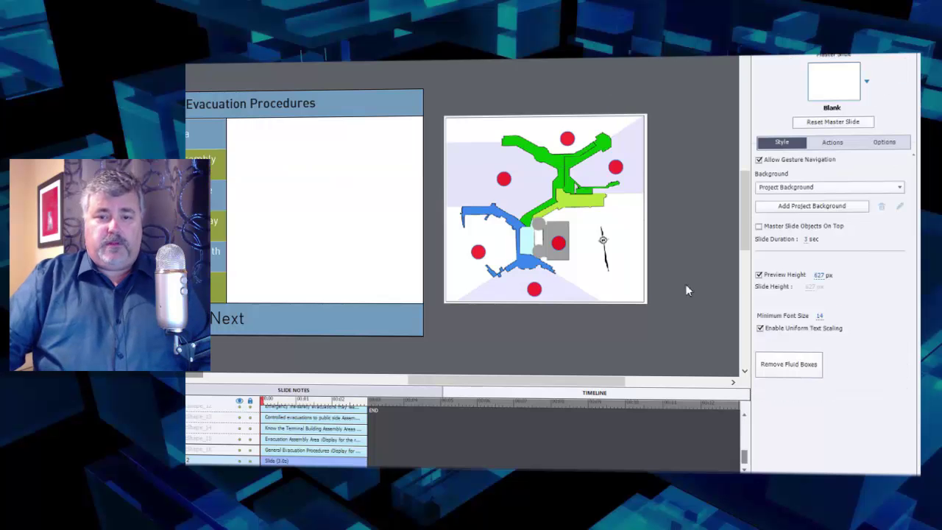
- Lock the map image to fluid boxes again and move it back into the slide's empty box
left_click(518, 223)
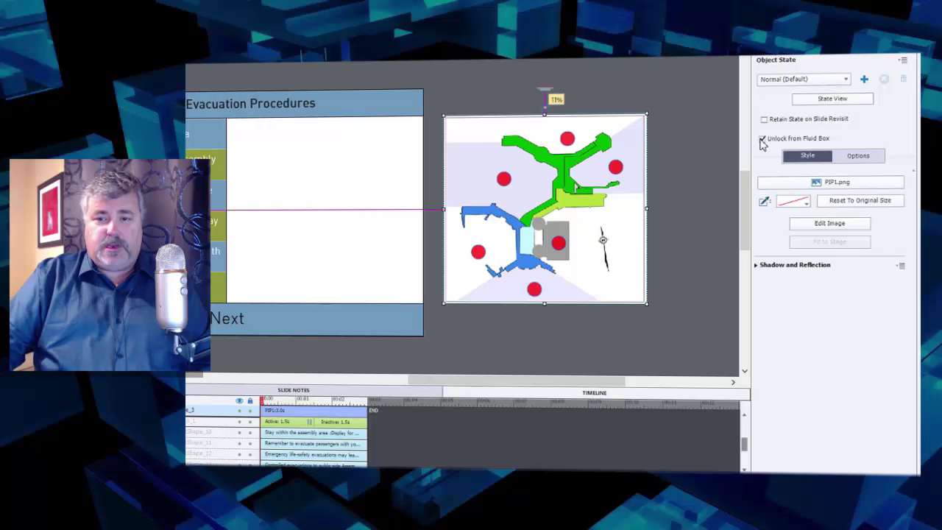
left_click(762, 139)
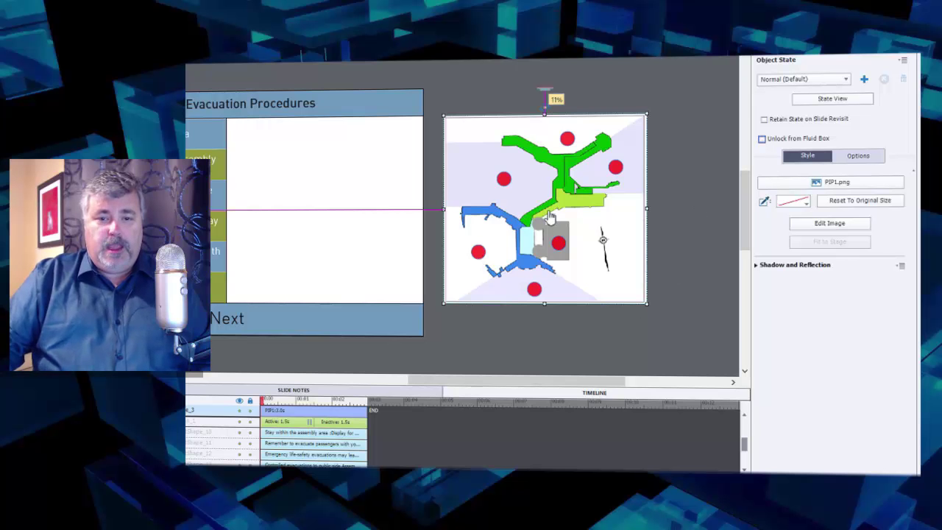
left_click_drag(548, 217, 337, 222)
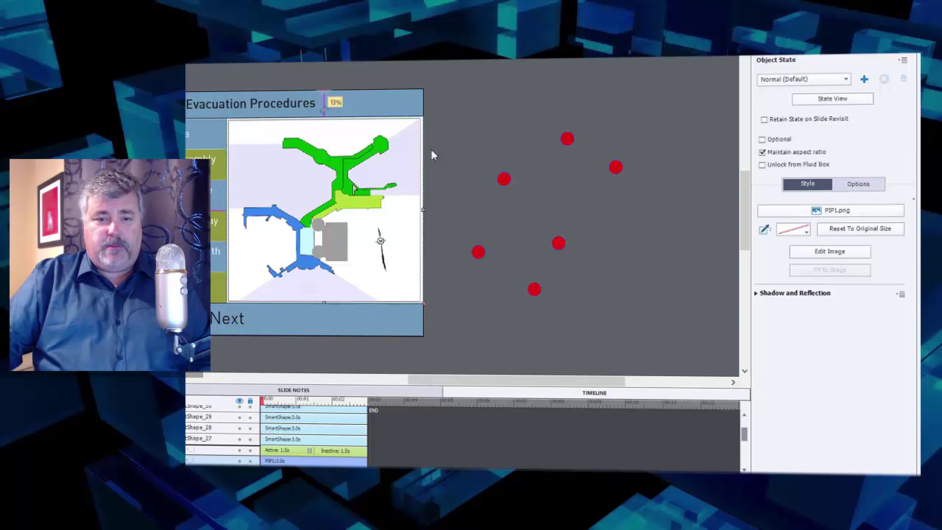
- Move the upper-left red circle onto the slide's map box and unlock it from the fluid box
left_click(504, 179)
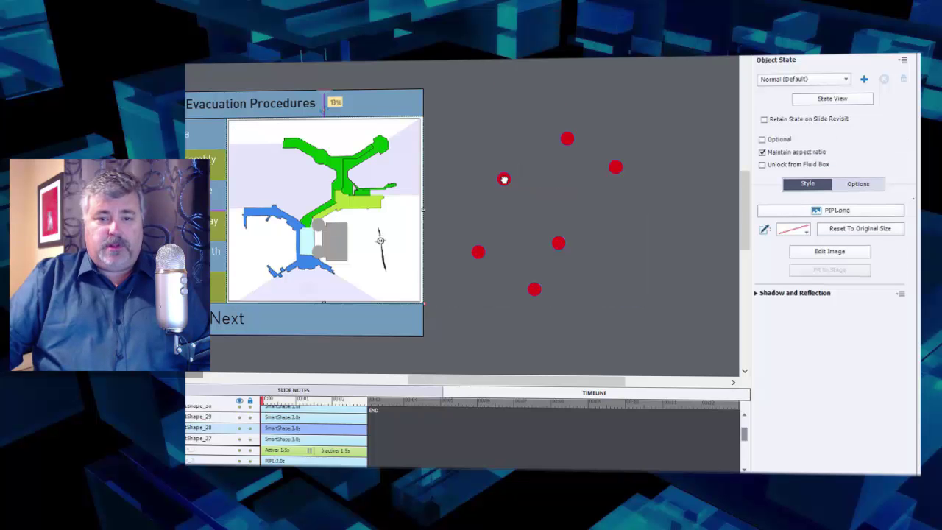
left_click_drag(503, 179, 278, 178)
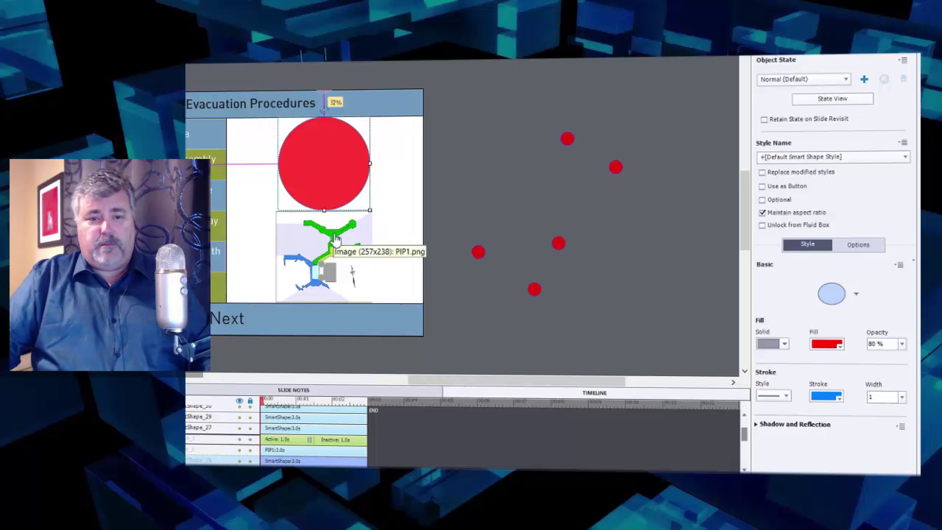
left_click(762, 224)
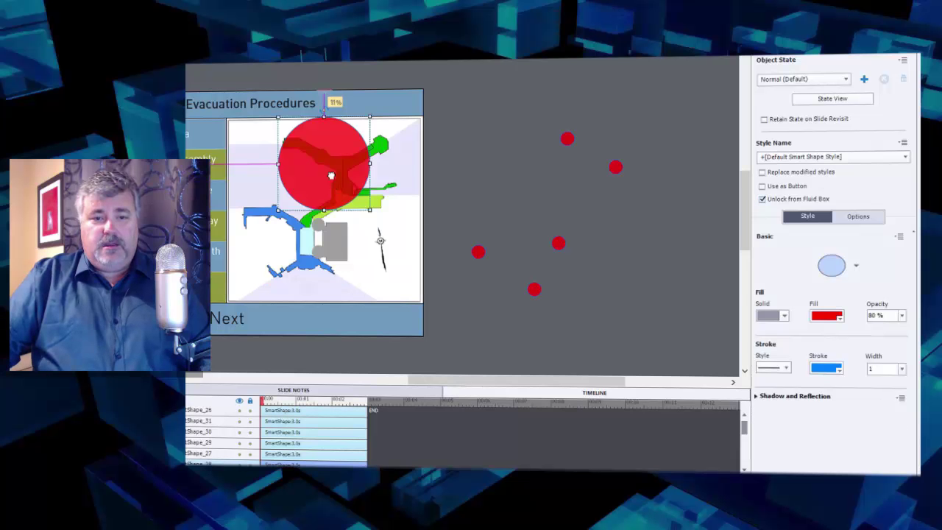
- Move the oversized red circle and the map image out of the slide's map box onto the surrounding work area
left_click_drag(331, 176, 501, 174)
left_click(358, 237)
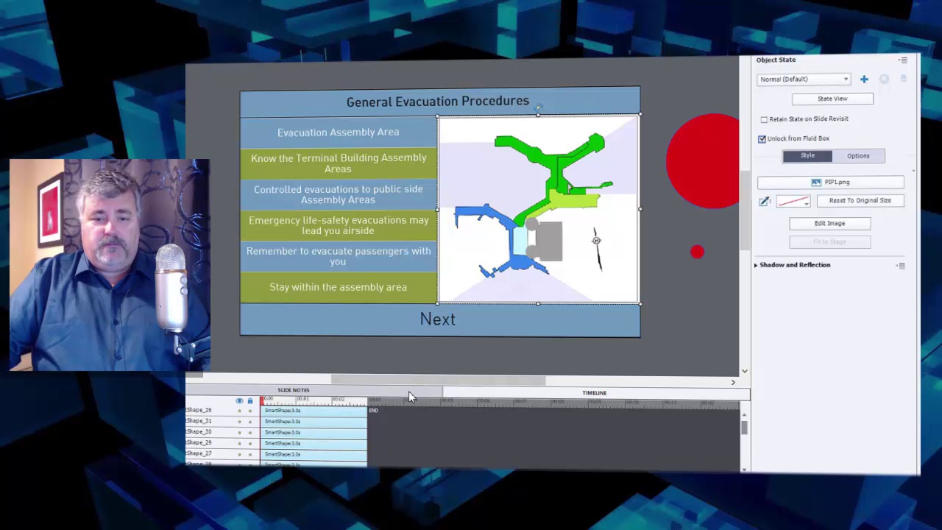
left_click_drag(390, 379, 485, 380)
left_click_drag(309, 267, 596, 292)
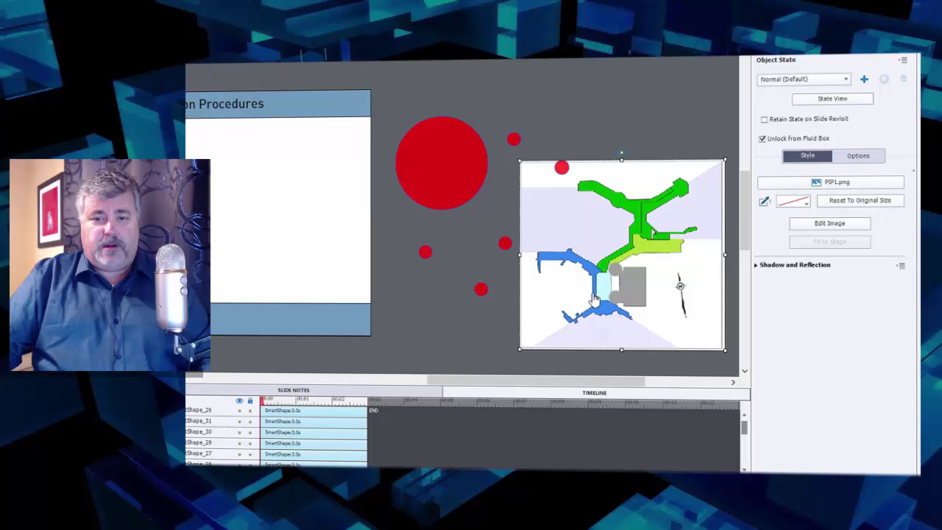
- Undo the resizing of the oversized red circle so it matches the other markers
left_click(514, 139)
scroll(515, 147, "left", 5)
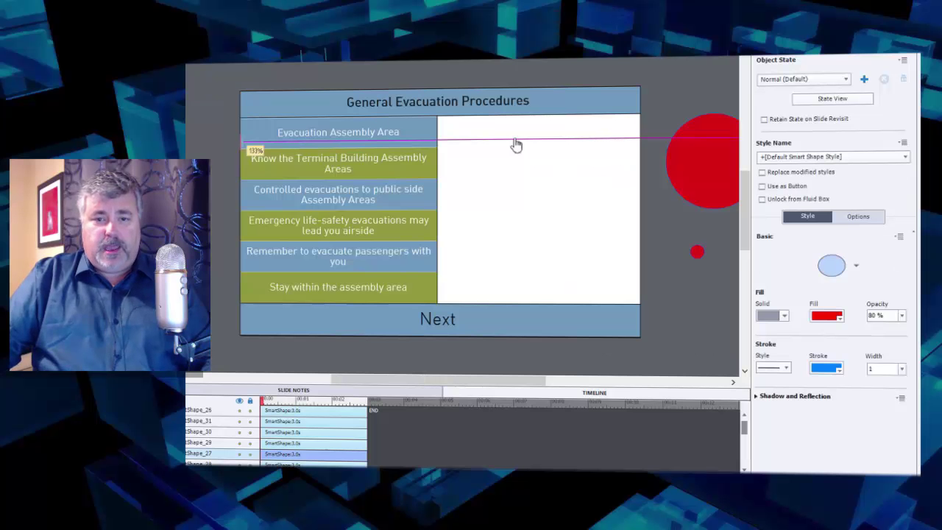
left_click(679, 382)
left_click(232, 167)
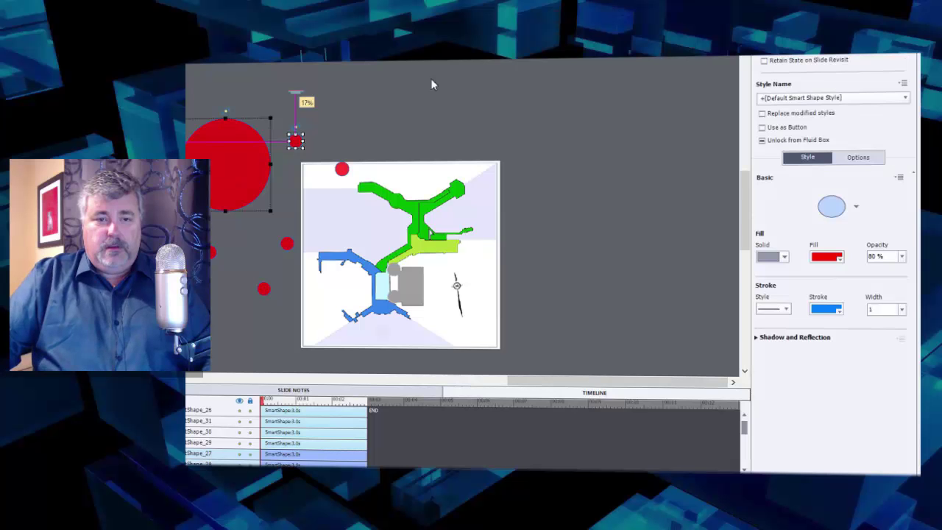
key("ctrl+z")
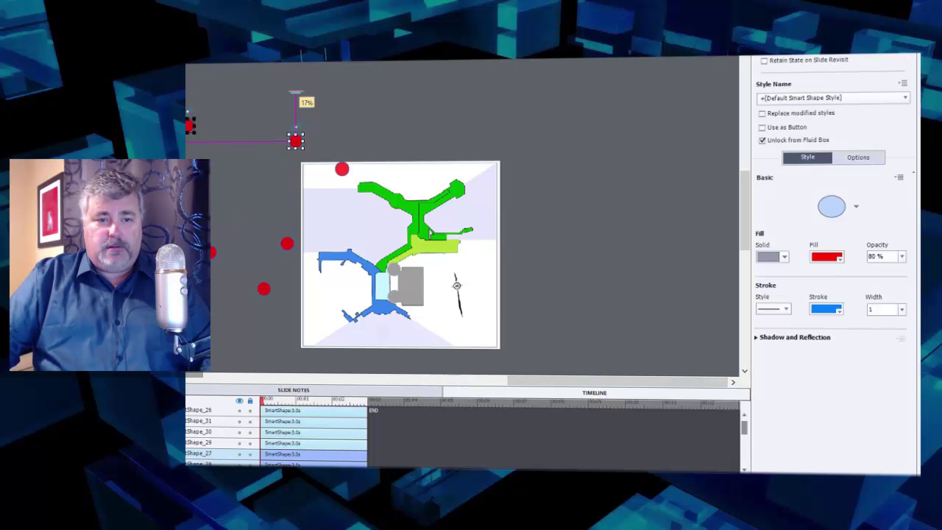
left_click(221, 308)
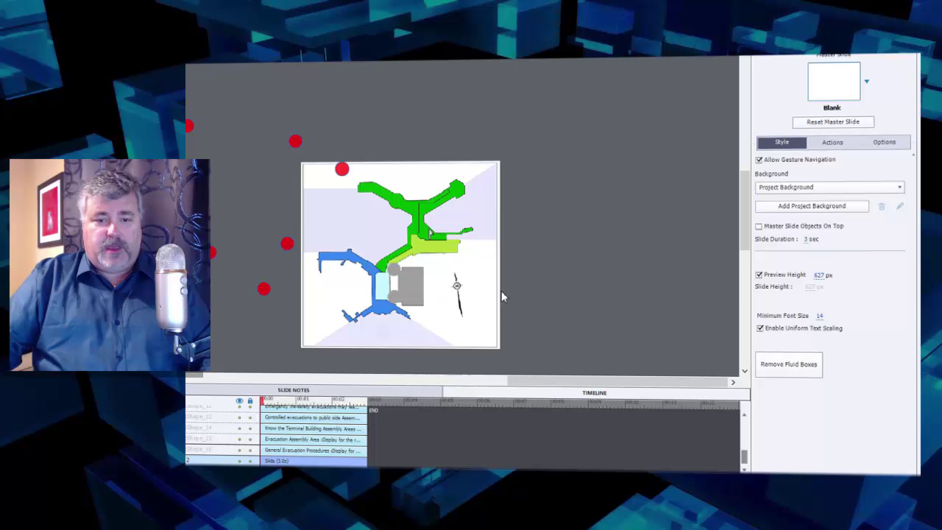
- Move the off-slide map image under the red circles and place the remaining circle on its upper-left zone
left_click(479, 299)
left_click_drag(473, 305, 353, 260)
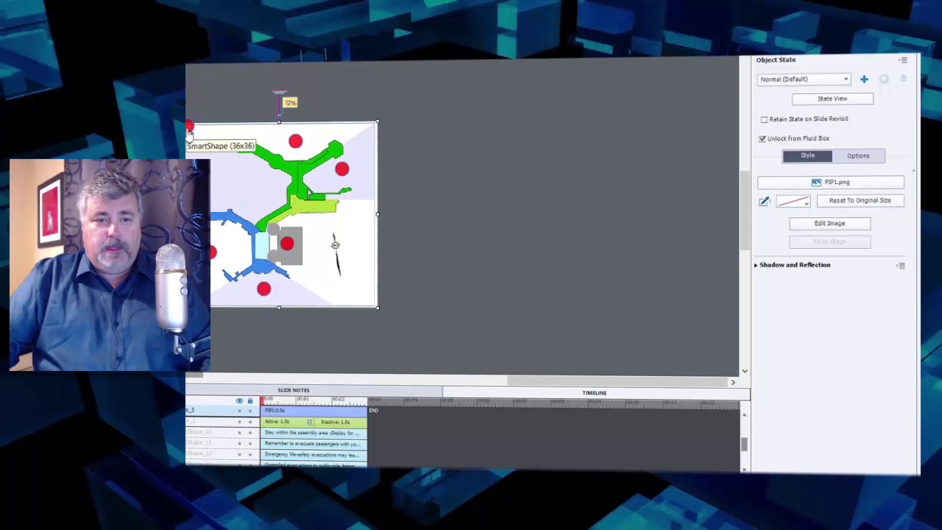
left_click_drag(190, 130, 234, 181)
left_click(485, 282)
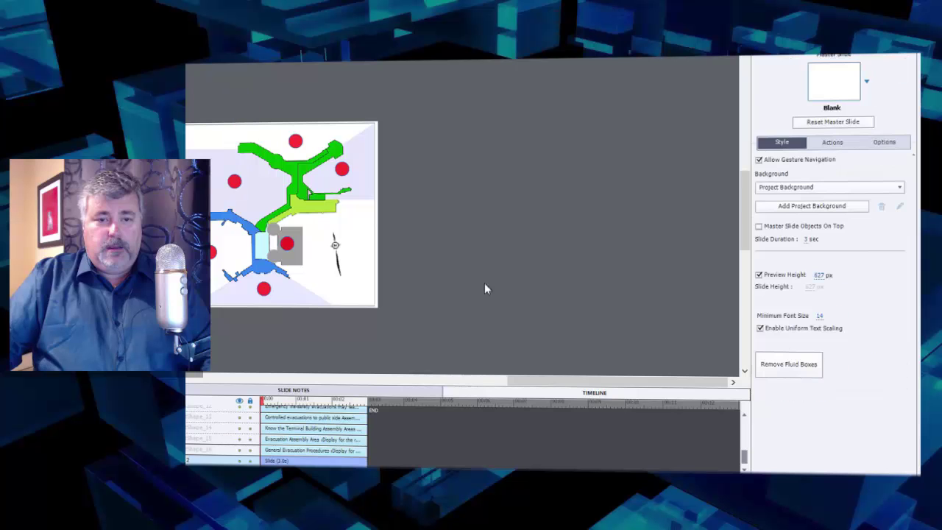
- Group the map image with all six red circles
left_click_drag(674, 386, 598, 384)
left_click_drag(656, 95, 370, 343)
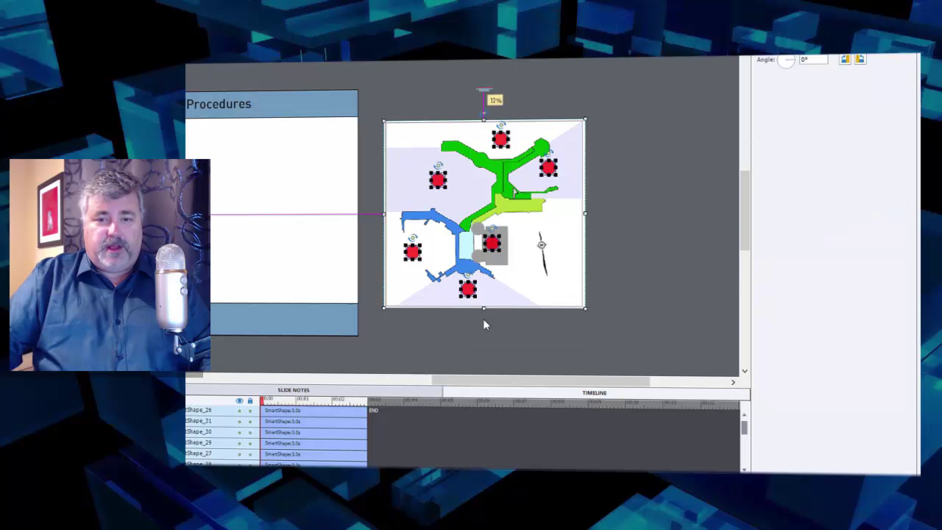
right_click(496, 188)
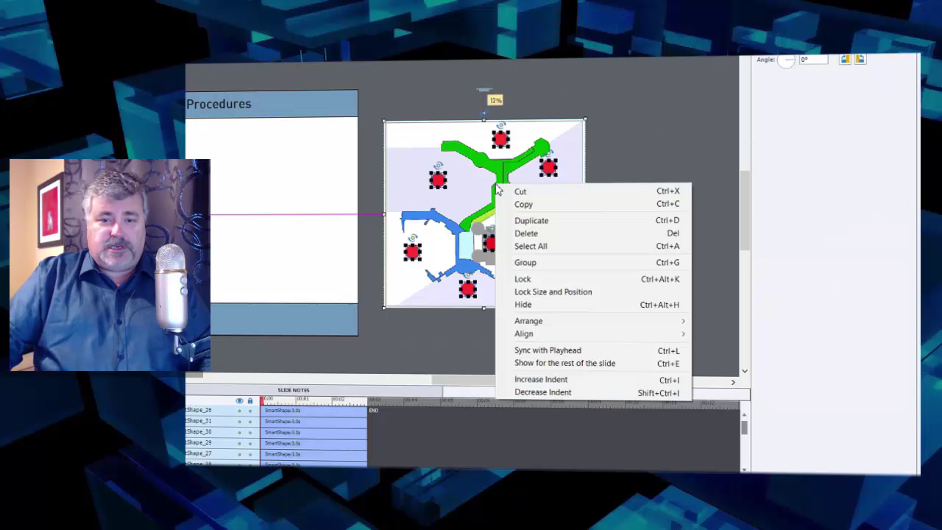
left_click(543, 263)
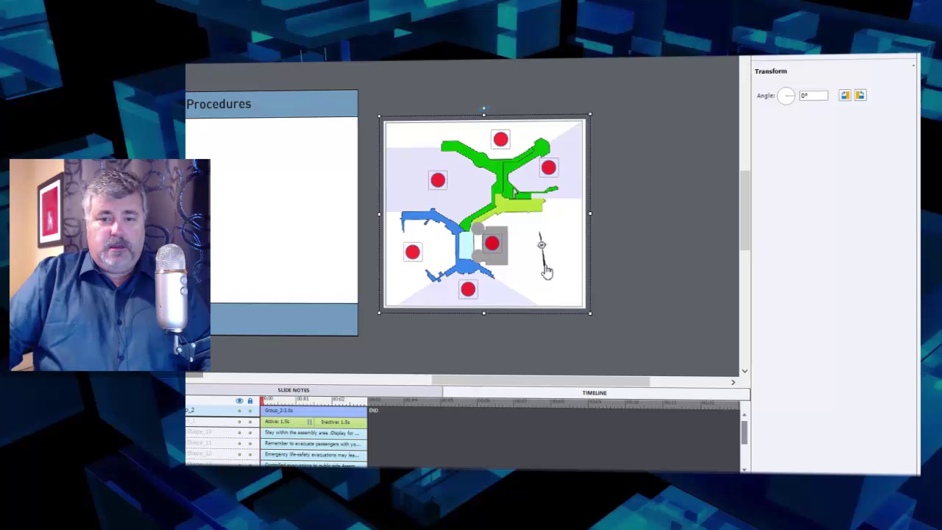
left_click(634, 280)
- Try to place the map-and-circles group into the slide's empty fluid box, and move it back off the slide
left_click(536, 247)
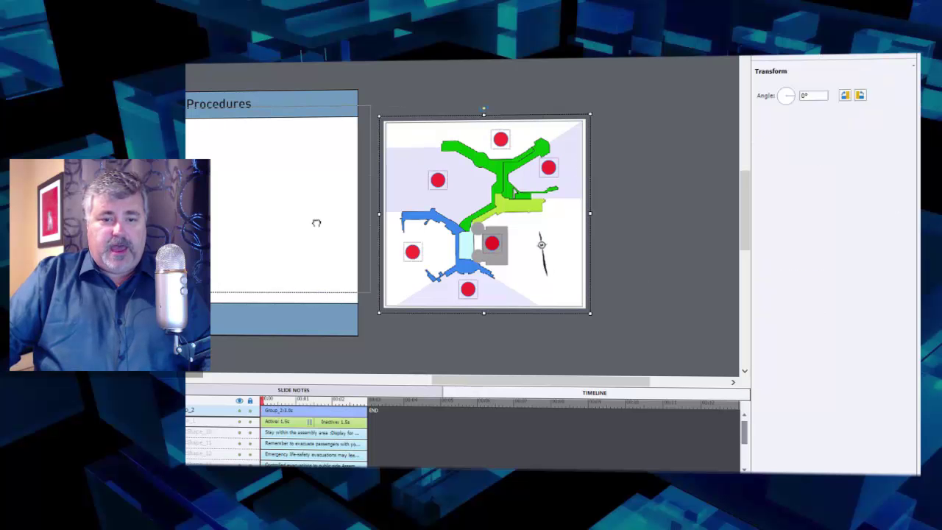
left_click_drag(316, 223, 417, 185)
left_click_drag(284, 195, 231, 191)
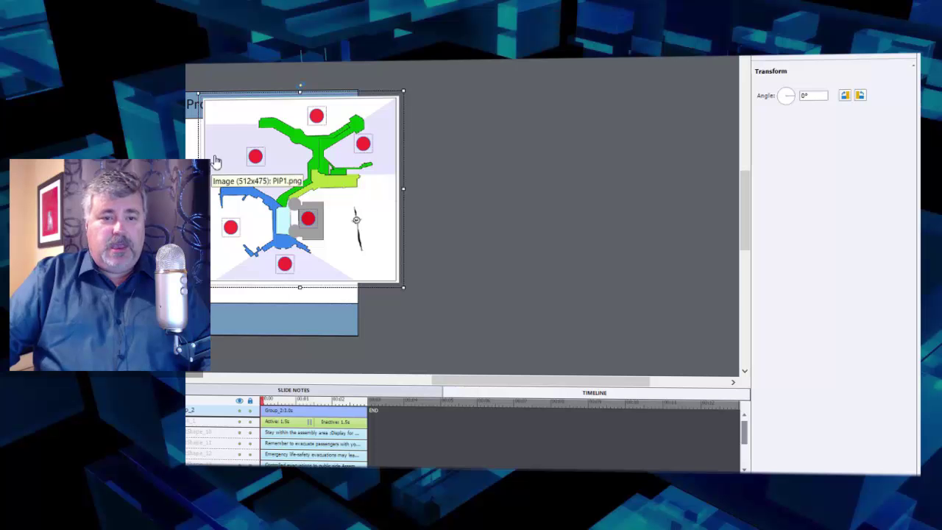
left_click_drag(215, 160, 524, 165)
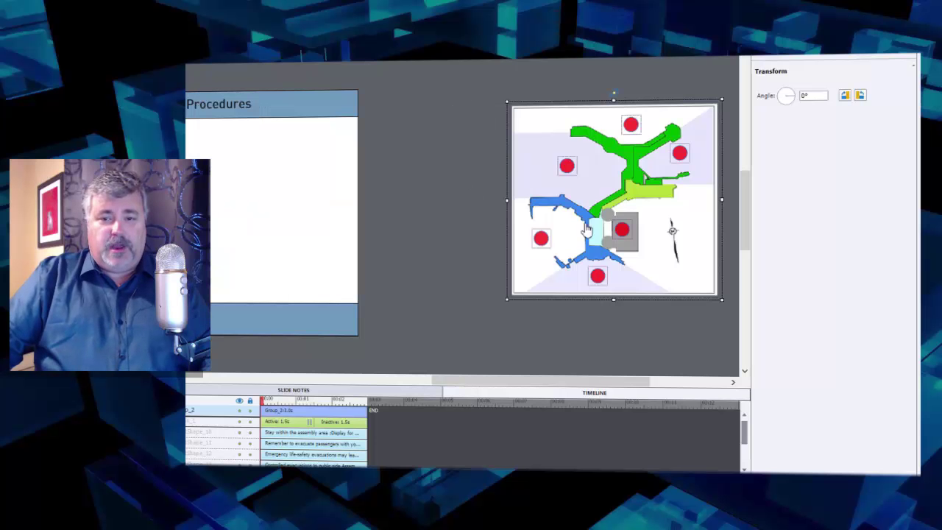
- Ungroup the map image and the red circles
right_click(623, 184)
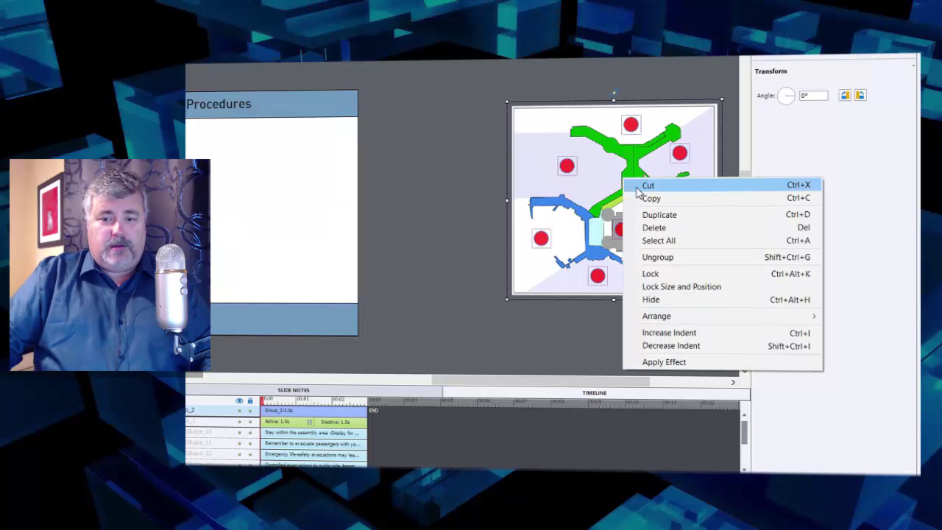
left_click(656, 257)
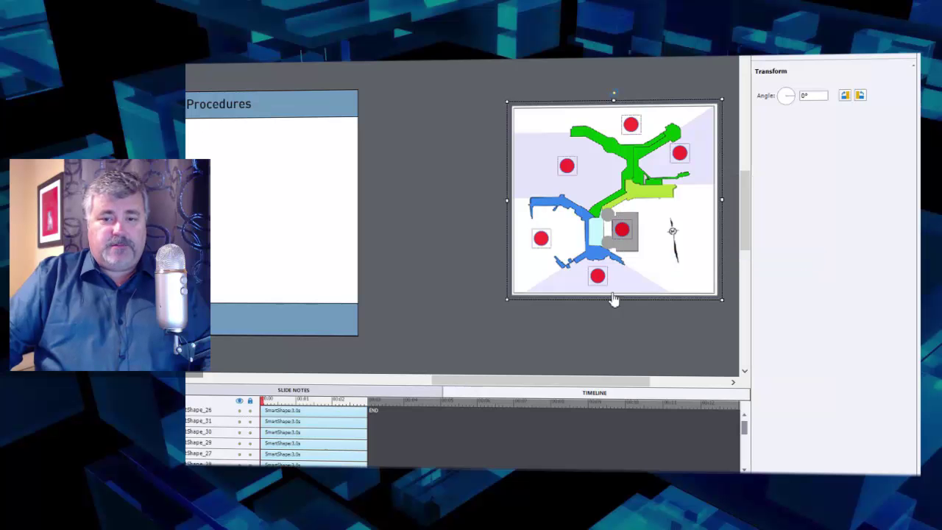
left_click(492, 354)
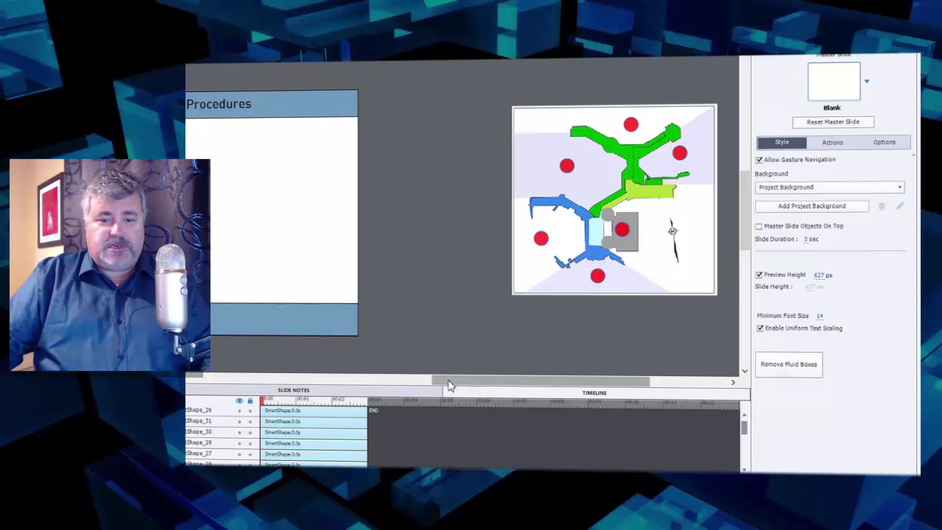
- Select the slide's empty fluid box FB_18 and read the help on its Static option
left_click_drag(447, 381, 412, 381)
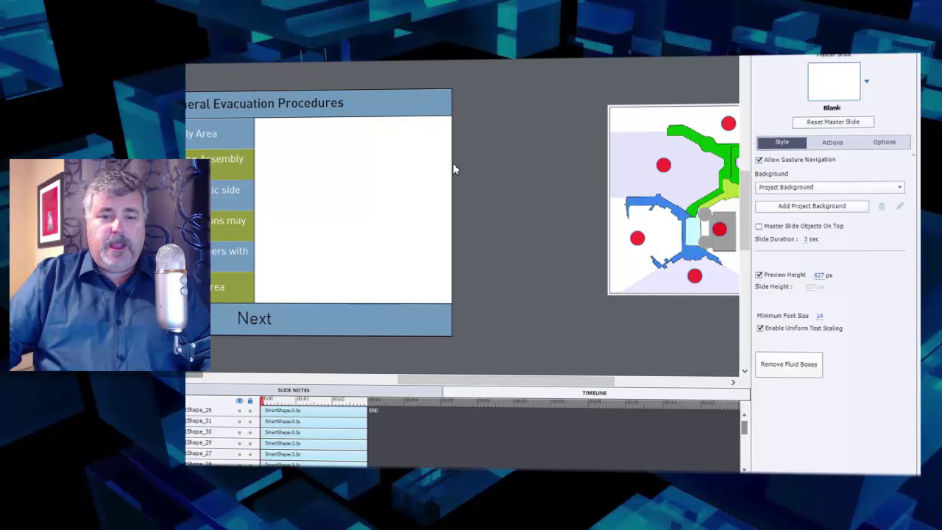
left_click(415, 172)
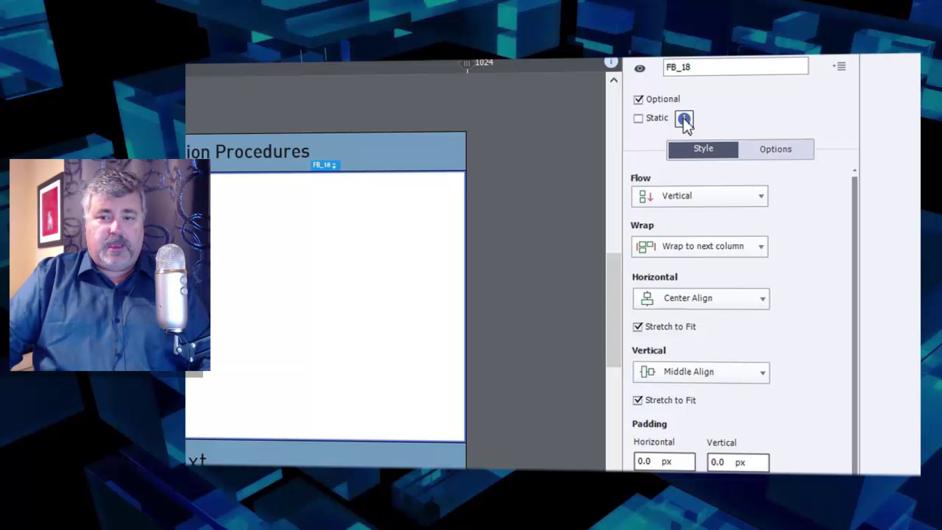
left_click(684, 121)
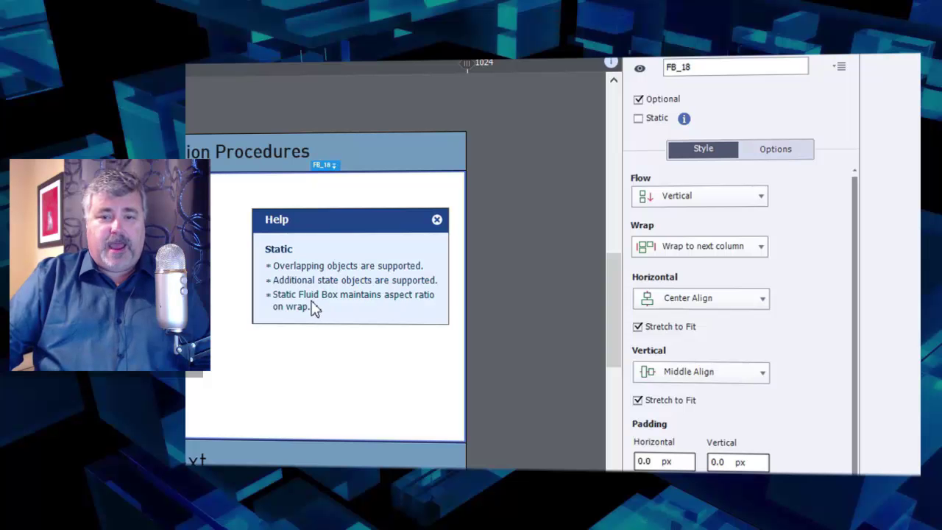
left_click(437, 220)
left_click_drag(320, 493, 386, 493)
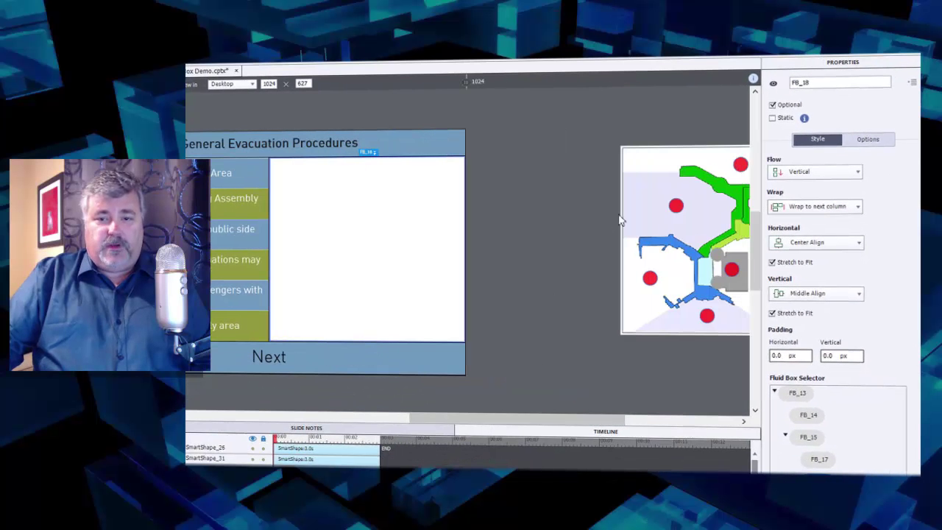
- Turn off Unlock from Fluid Box for the off-slide map image
left_click(643, 206)
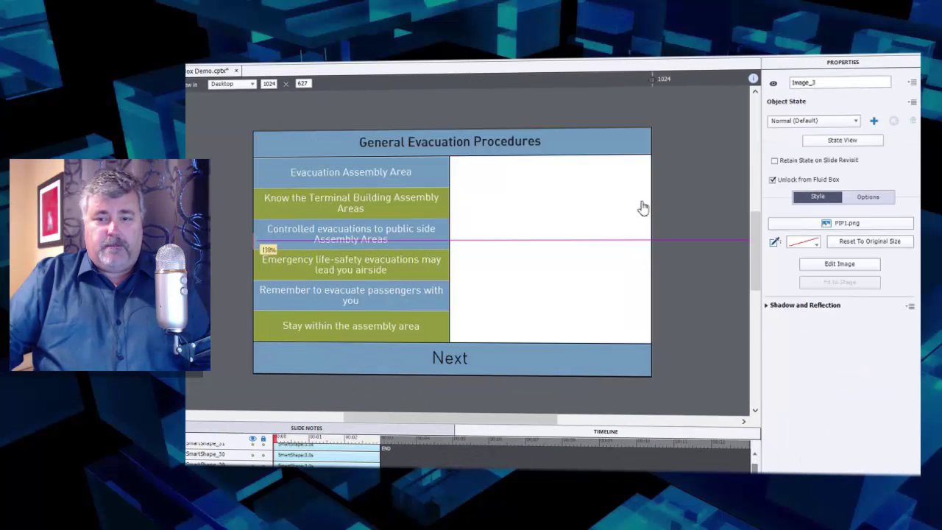
left_click(772, 180)
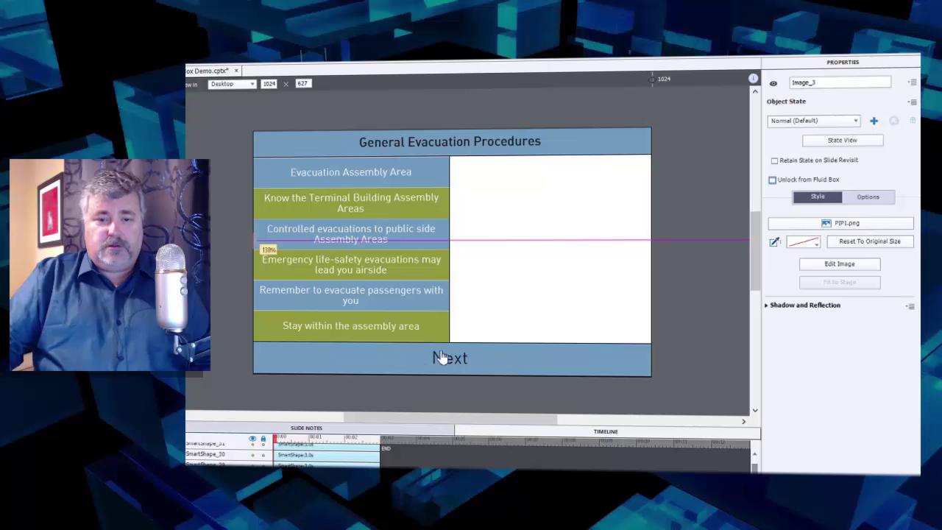
left_click_drag(369, 419, 456, 419)
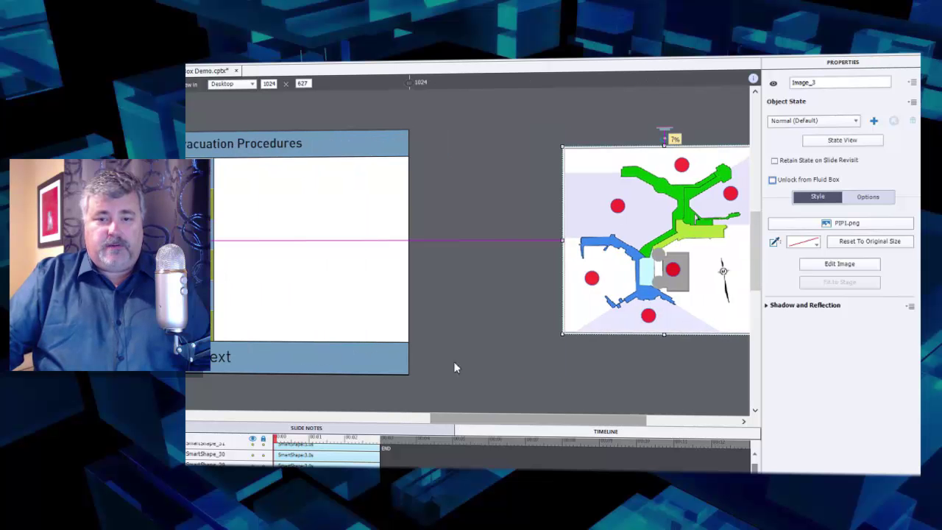
- Make the empty fluid box FB_18 static and move the map image into it
left_click(349, 204)
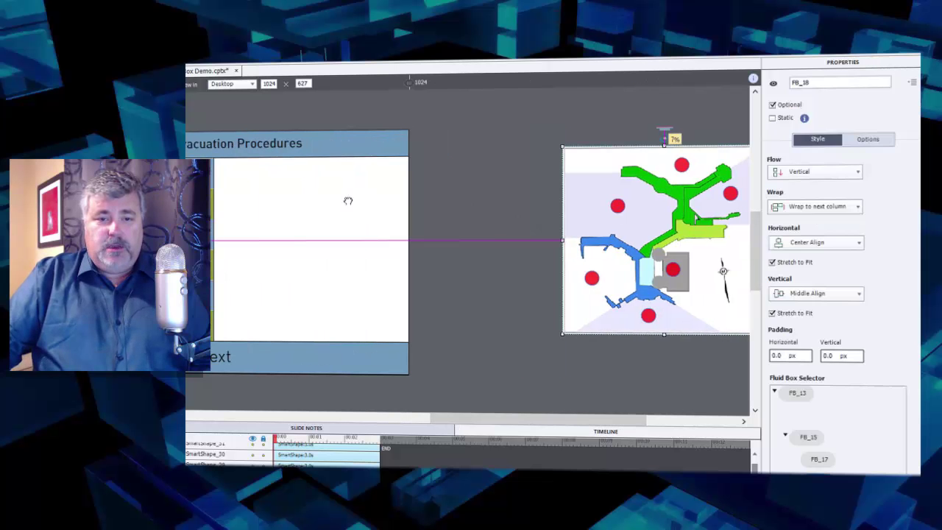
left_click(778, 120)
left_click_drag(427, 422, 502, 422)
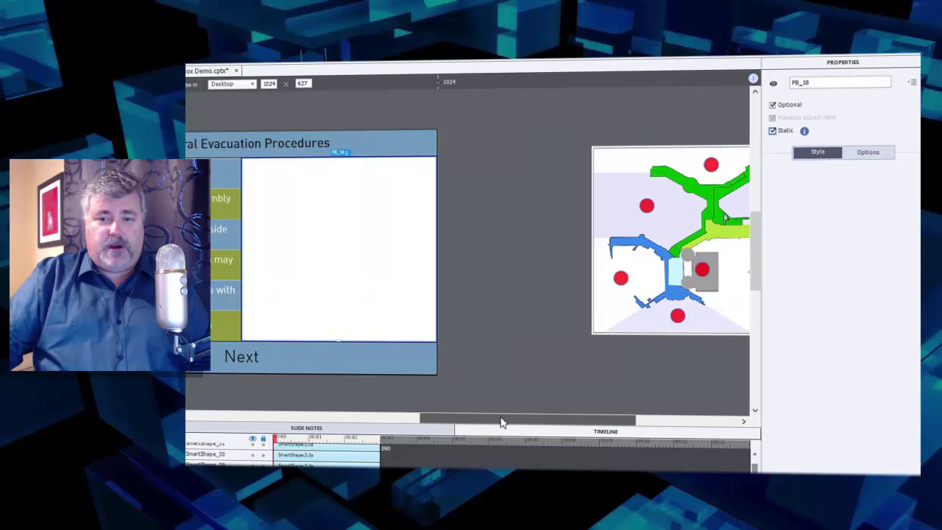
left_click_drag(610, 195, 517, 223)
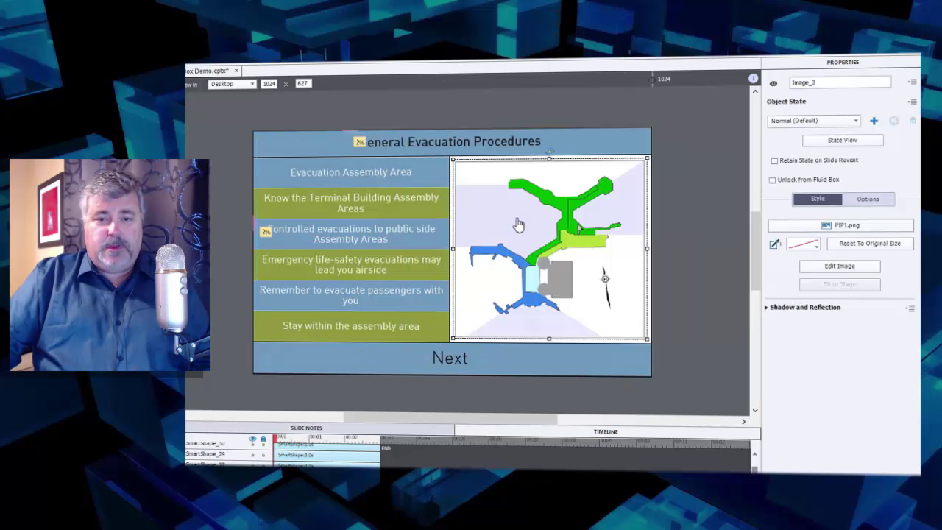
- Move three red circles onto the map: above the green terminal, on the upper-left zone and beside its upper-right arm
left_click_drag(420, 422, 509, 418)
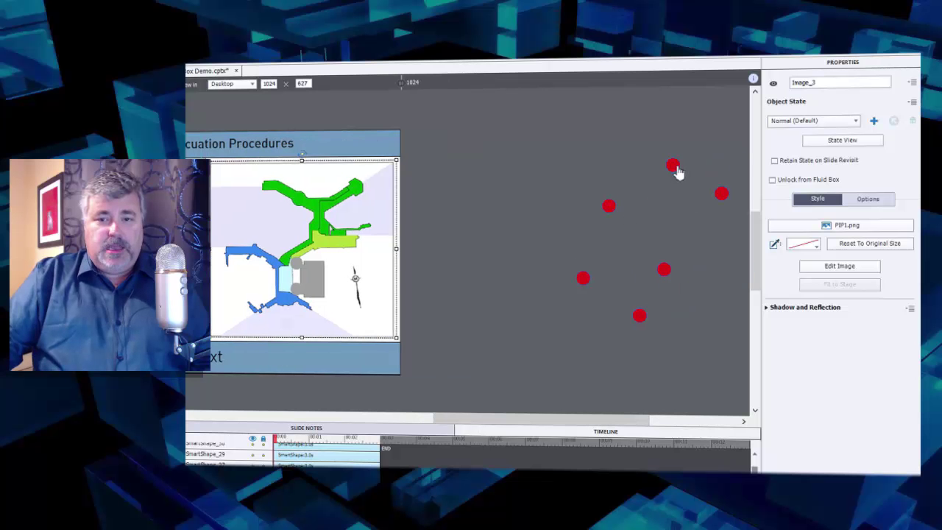
left_click_drag(675, 164, 316, 173)
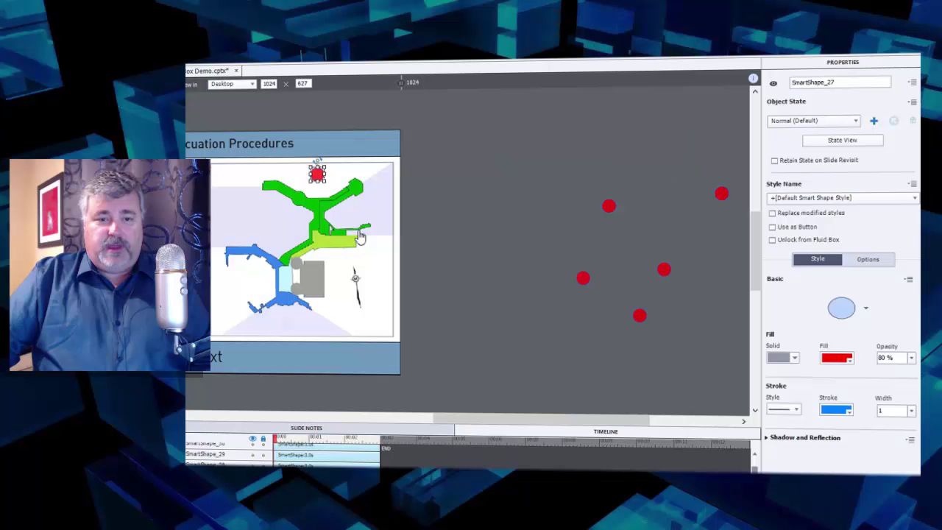
left_click_drag(610, 211, 256, 221)
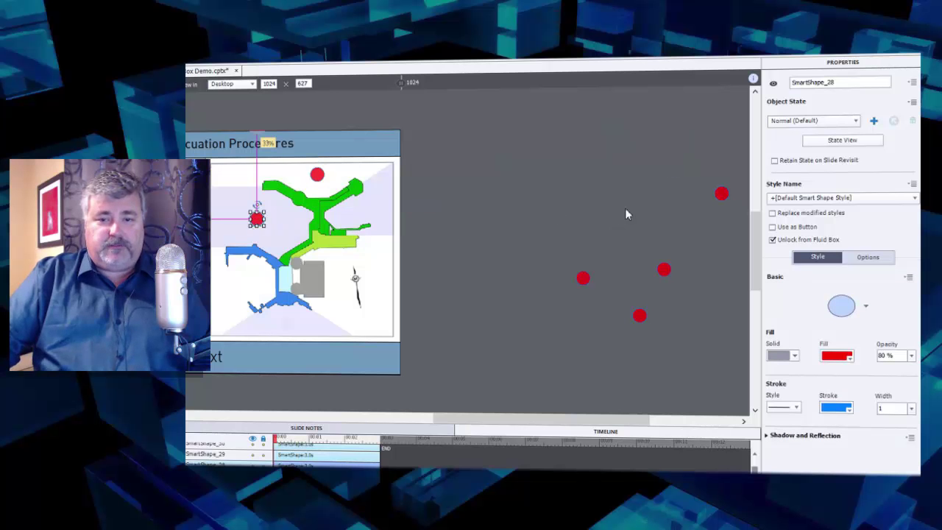
left_click_drag(720, 197, 367, 209)
- Move the other three red circles onto the map's lower-left area, the grey building and the zone below the blue terminal
left_click_drag(583, 277, 243, 282)
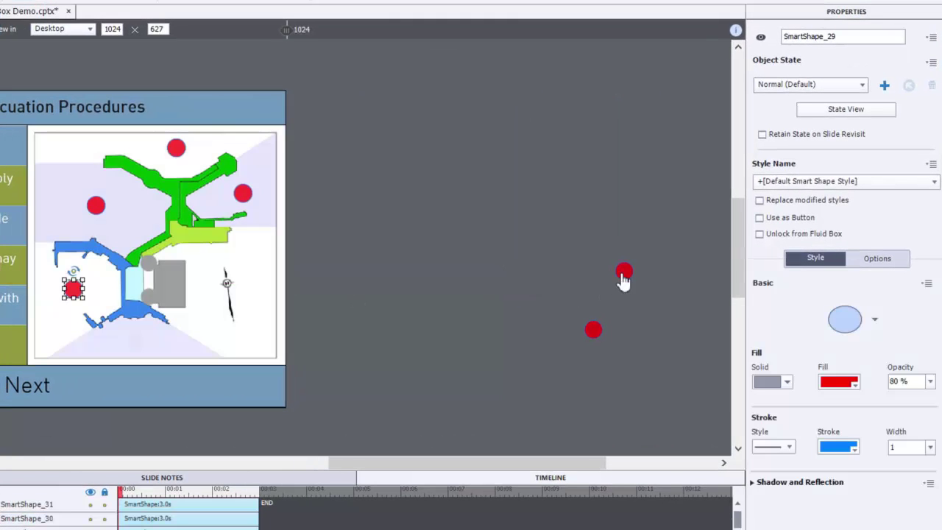
left_click_drag(623, 278, 172, 284)
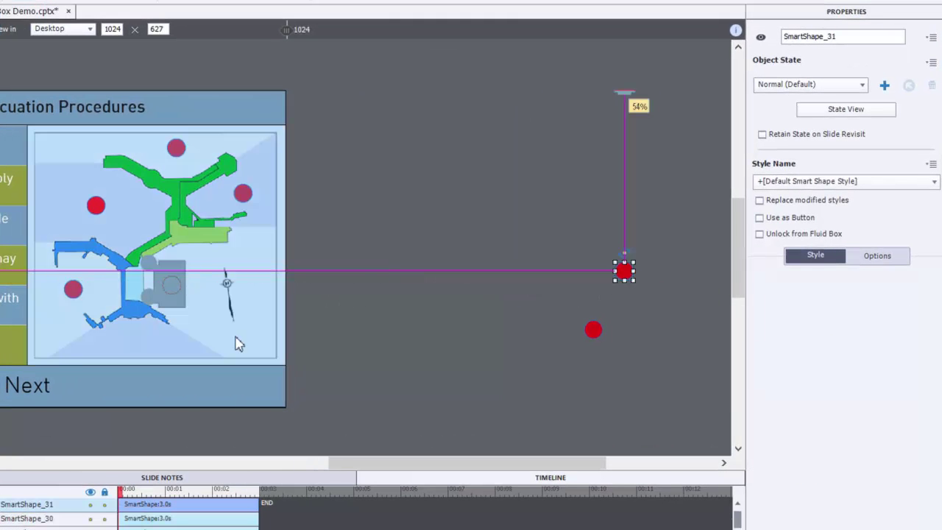
left_click_drag(594, 331, 142, 340)
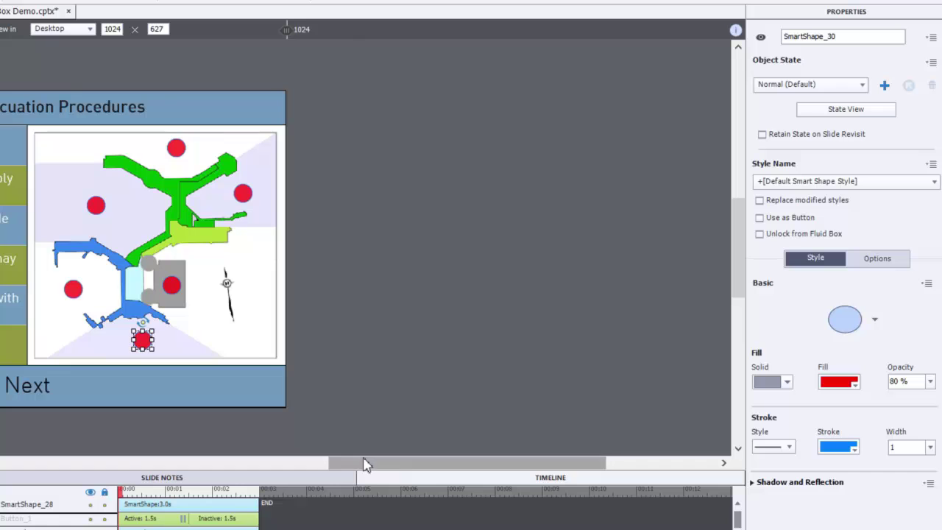
- Try to delete the red circle below the blue terminal
left_click_drag(364, 462, 277, 459)
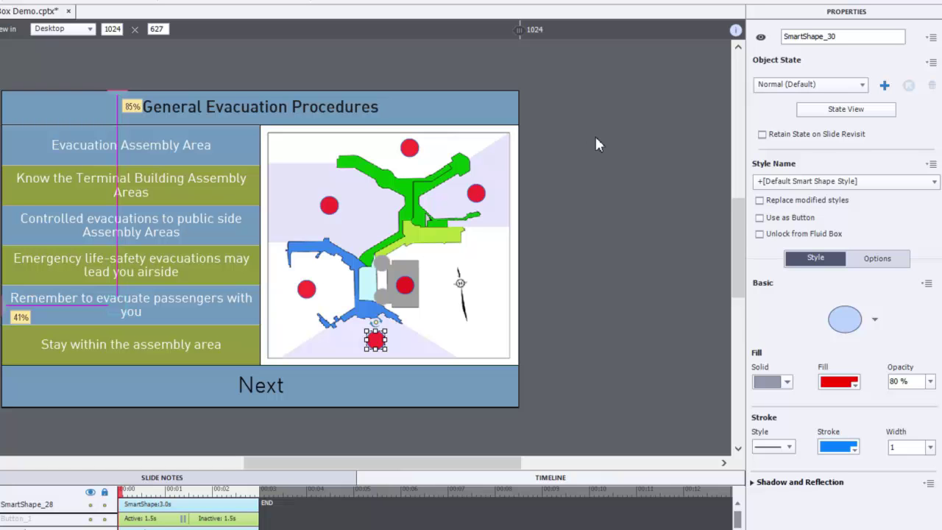
key("Delete")
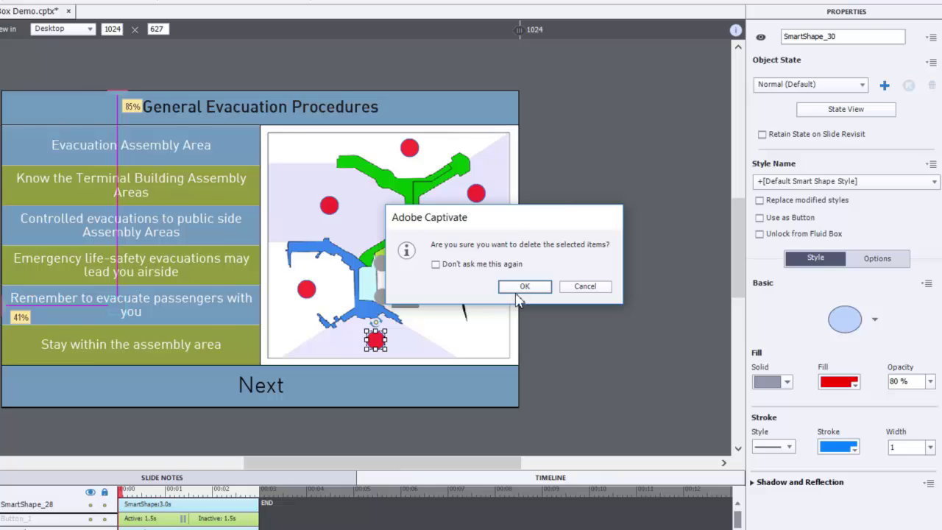
key("Return")
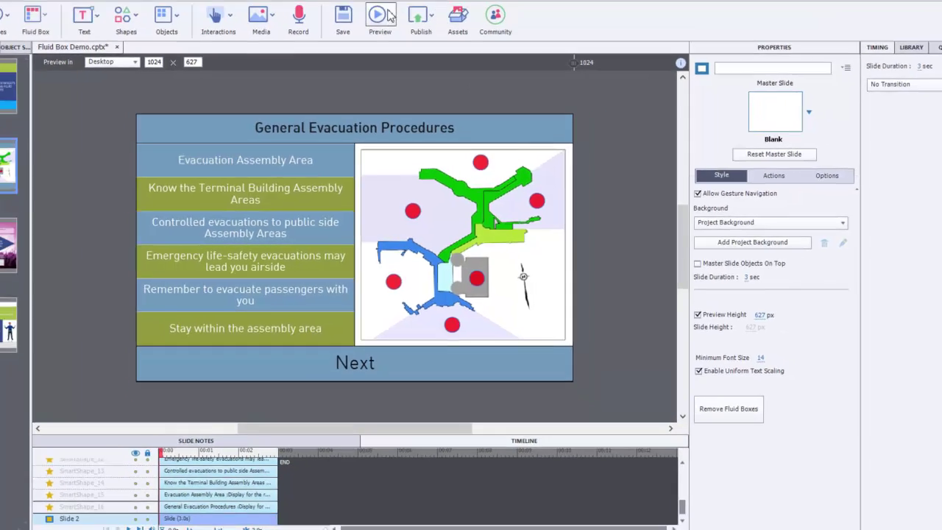
- Preview the next 5 slides of the project
left_click(381, 0)
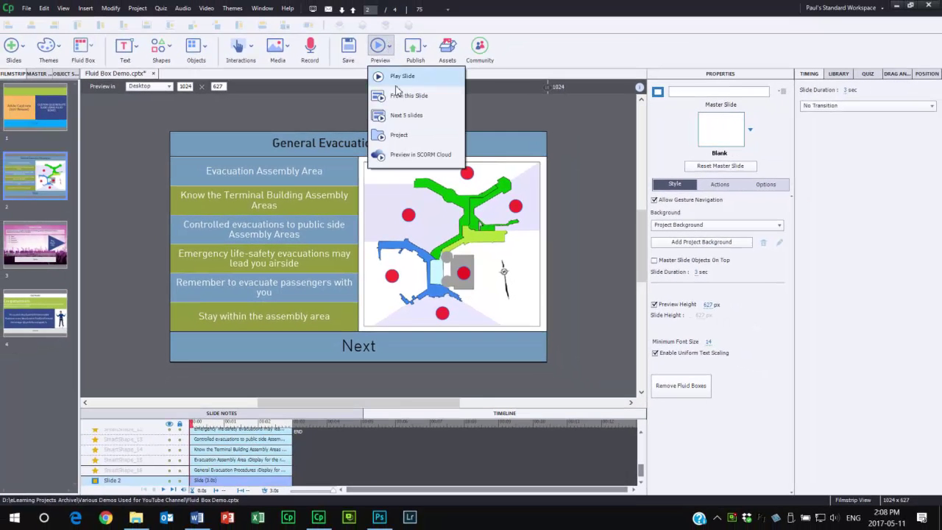
left_click(431, 118)
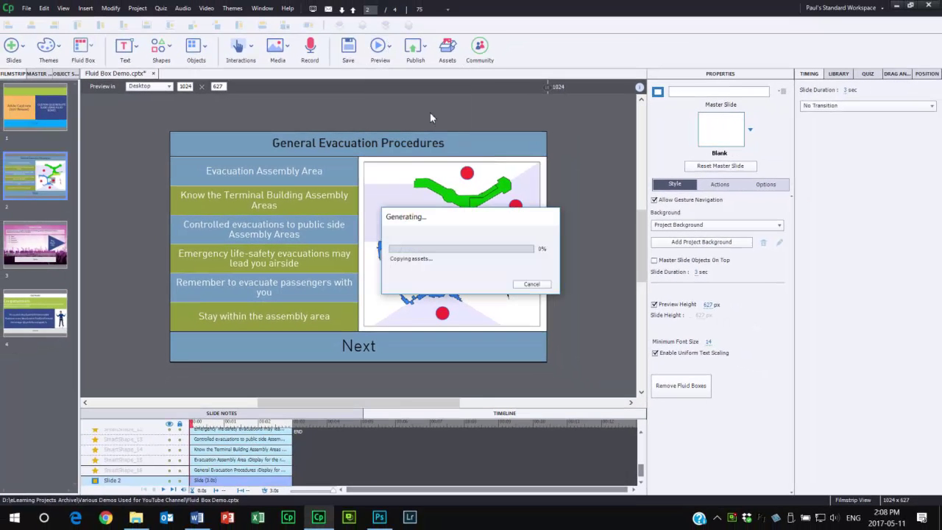